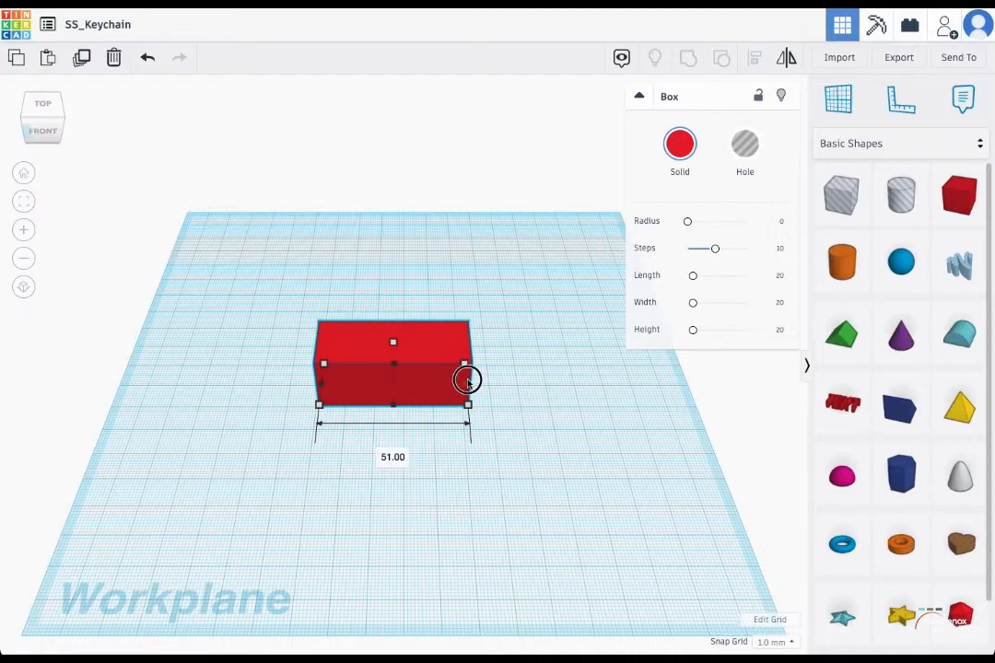
Reduce the red box's height to 5 mm
{"action": "right_click_drag", "start_coordinate": [403, 364], "coordinate": [377, 335]}
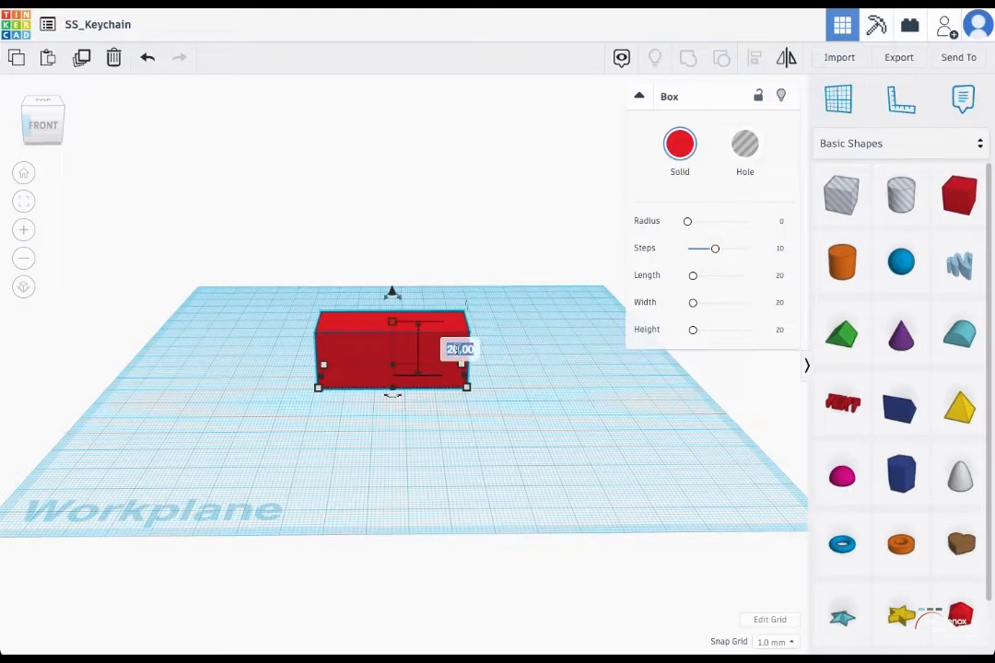
{"action": "key", "text": "Return"}
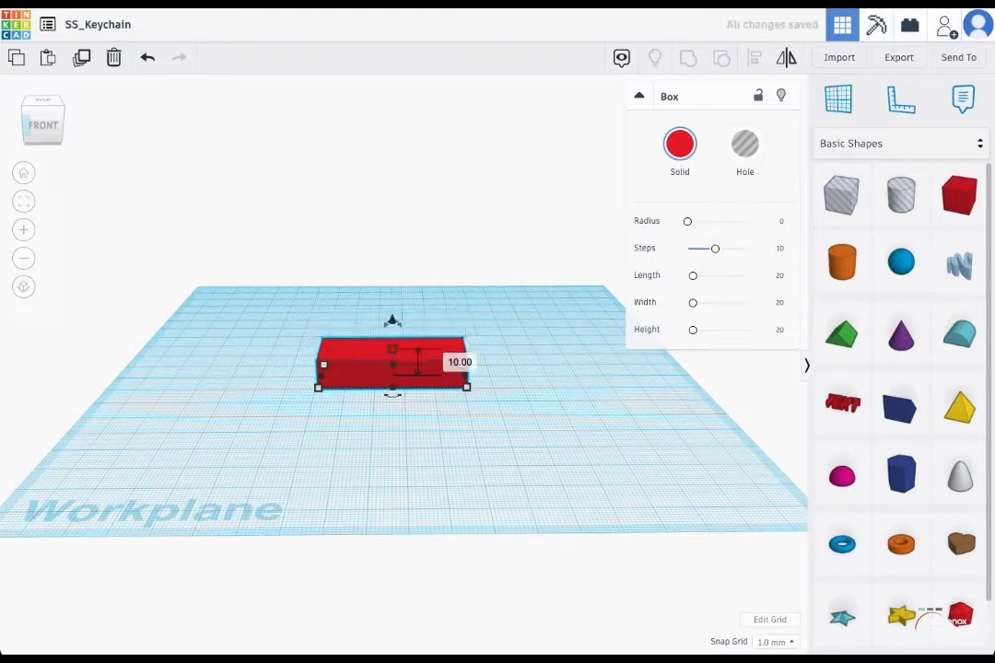
{"action": "key", "text": "f"}
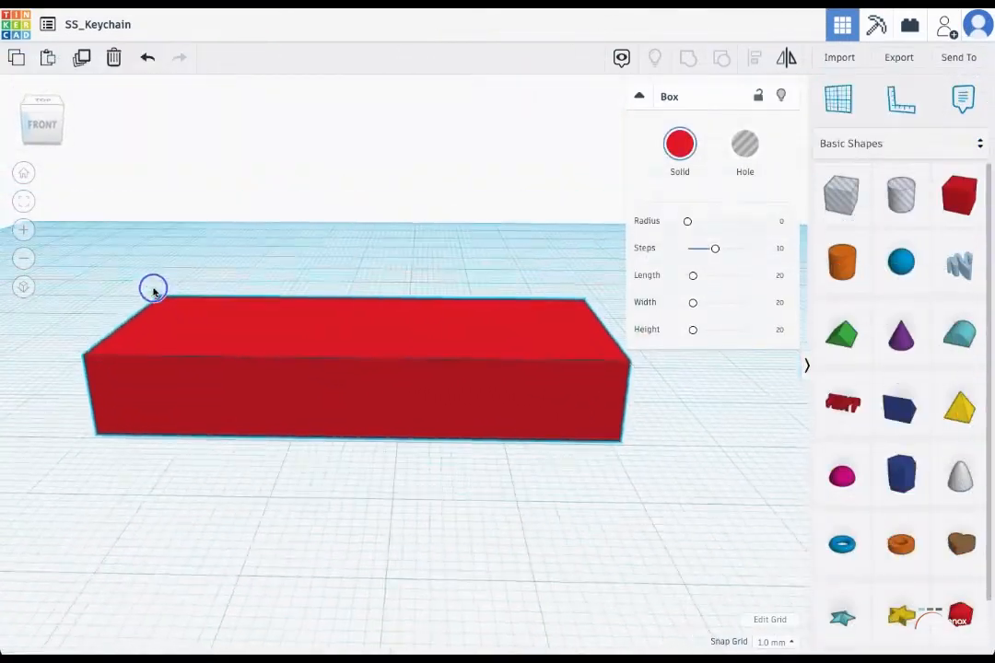
{"action": "mouse_move", "coordinate": [368, 334]}
{"action": "left_mouse_down"}
{"action": "mouse_move", "coordinate": [362, 361]}
{"action": "mouse_move", "coordinate": [369, 351]}
{"action": "left_mouse_up"}
{"action": "scroll", "coordinate": [473, 415], "scroll_direction": "up", "scroll_amount": 3}
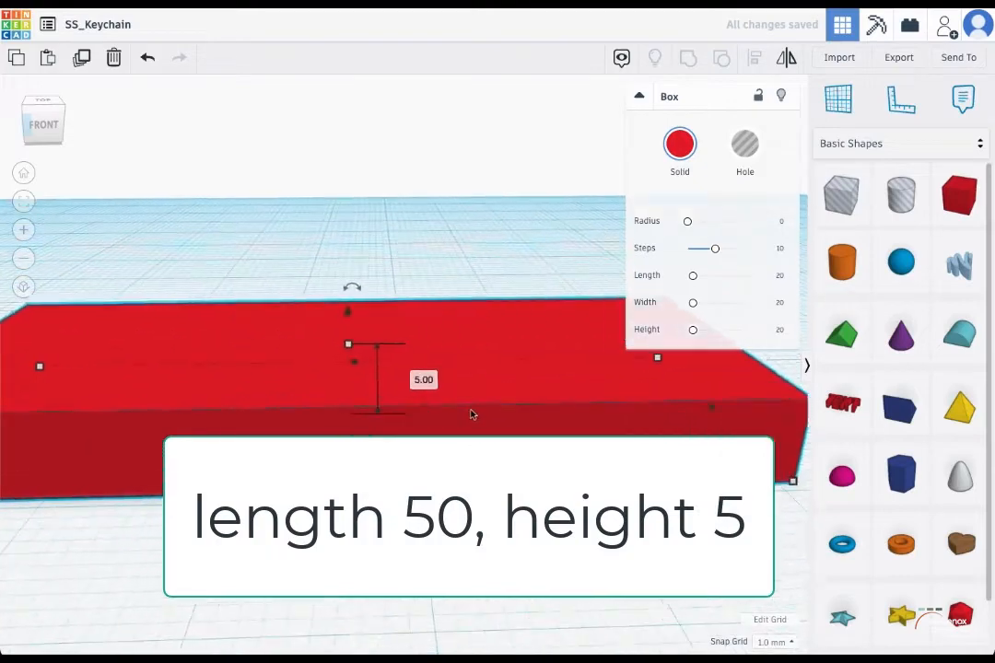
Place a solid cylinder on the workplane behind the red box and raise its number of sides to 64
{"action": "scroll", "coordinate": [472, 408], "scroll_direction": "down", "scroll_amount": 5}
{"action": "right_click_drag", "start_coordinate": [467, 405], "coordinate": [468, 532]}
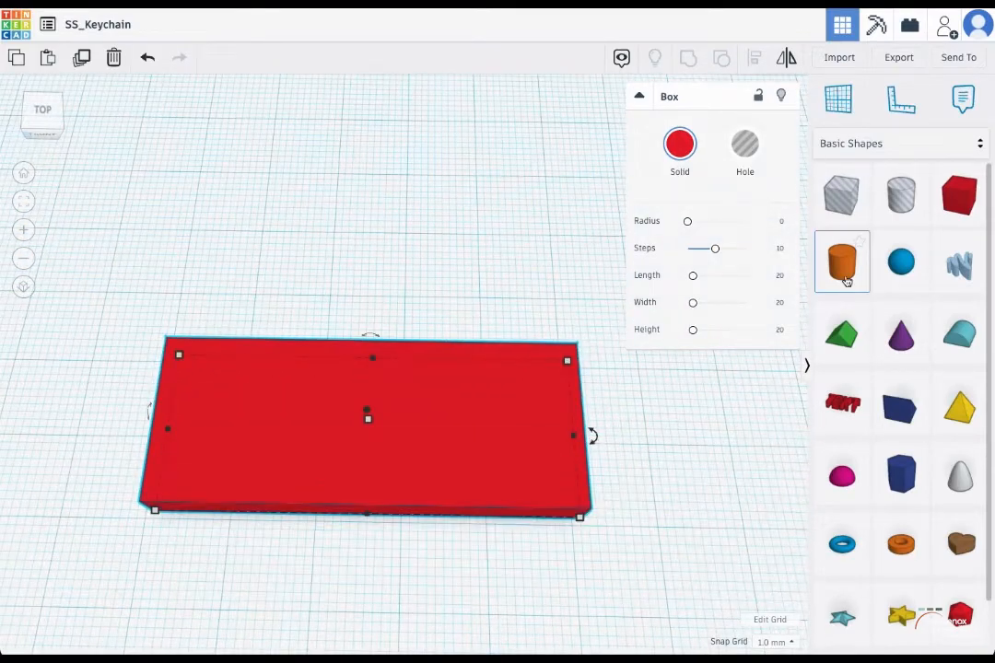
{"action": "scroll", "coordinate": [525, 406], "scroll_direction": "up", "scroll_amount": 2}
{"action": "scroll", "coordinate": [515, 404], "scroll_direction": "down", "scroll_amount": 3}
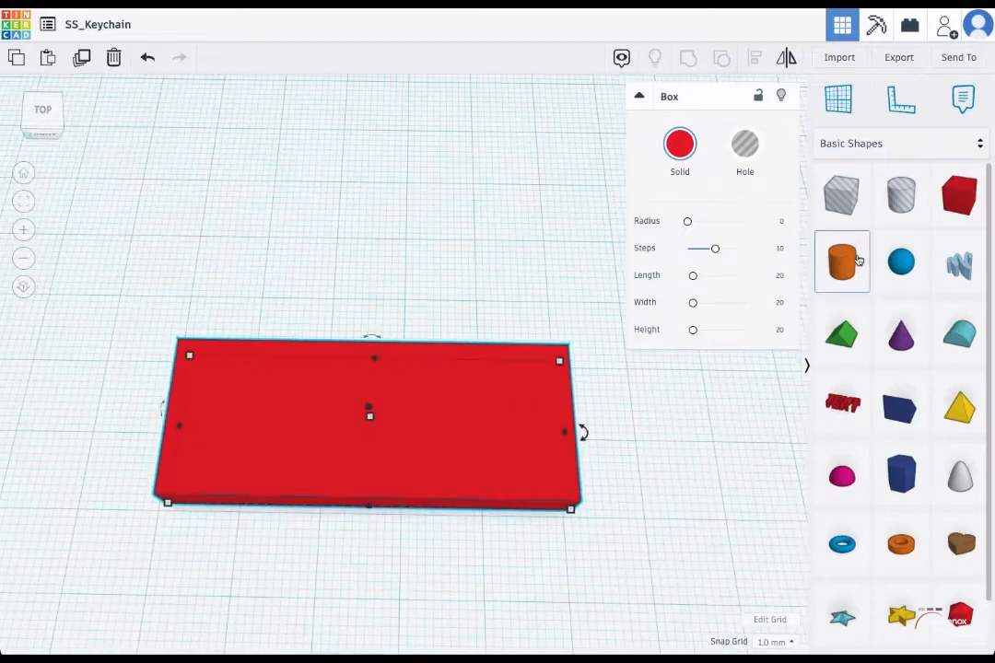
{"action": "left_click_drag", "start_coordinate": [857, 261], "coordinate": [420, 138]}
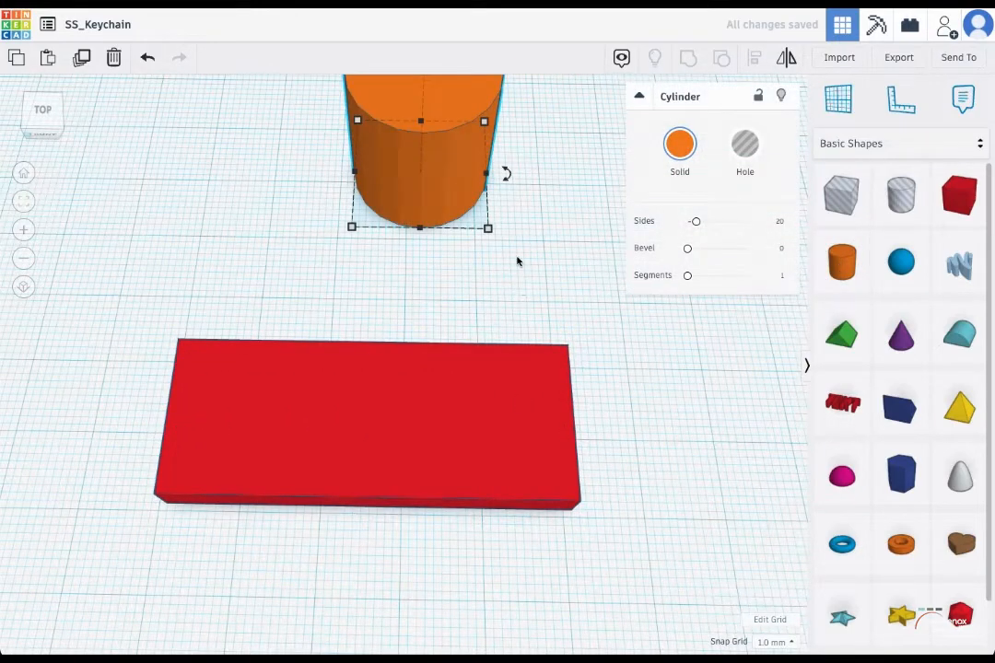
{"action": "scroll", "coordinate": [517, 262], "scroll_direction": "down", "scroll_amount": 2}
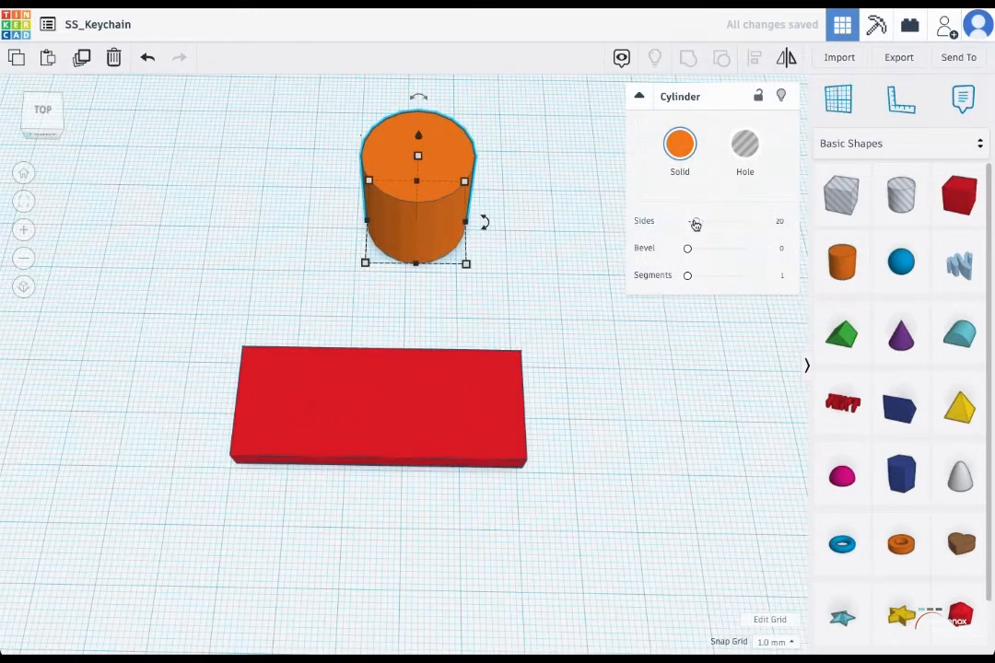
{"action": "left_click_drag", "start_coordinate": [696, 222], "coordinate": [782, 221]}
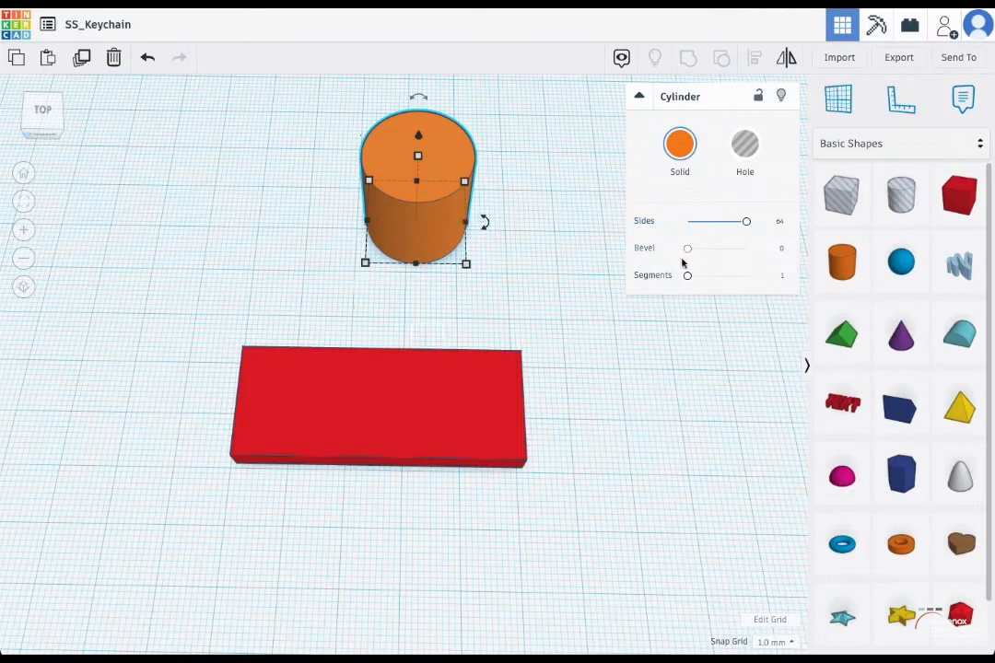
{"action": "left_click_drag", "start_coordinate": [688, 249], "coordinate": [647, 280]}
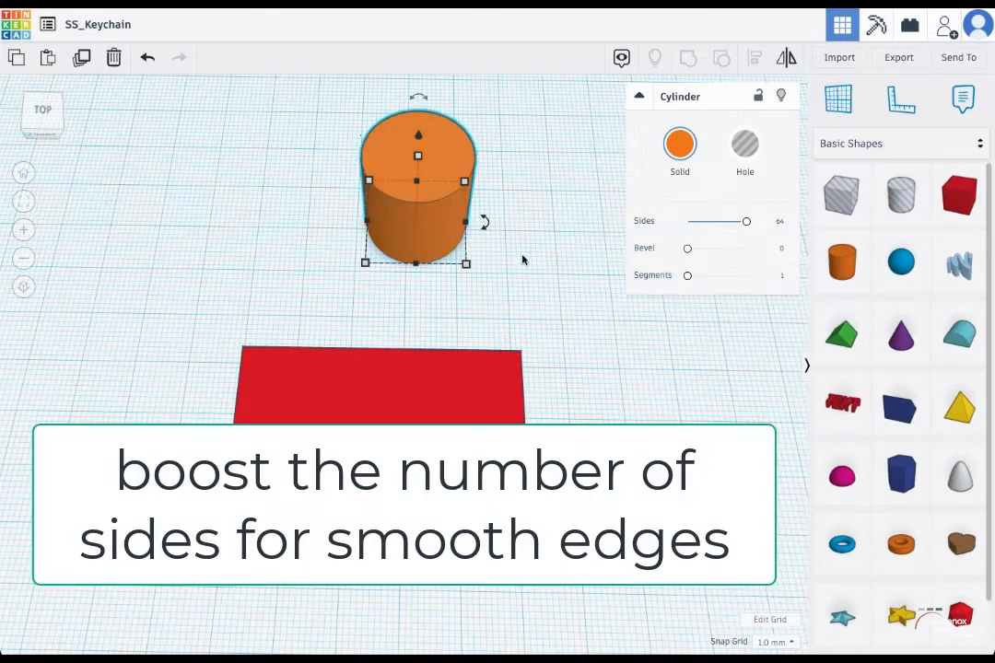
Set the cylinder's height to 5 mm and its width and depth to 30 mm
{"action": "left_click_drag", "start_coordinate": [418, 160], "coordinate": [403, 211]}
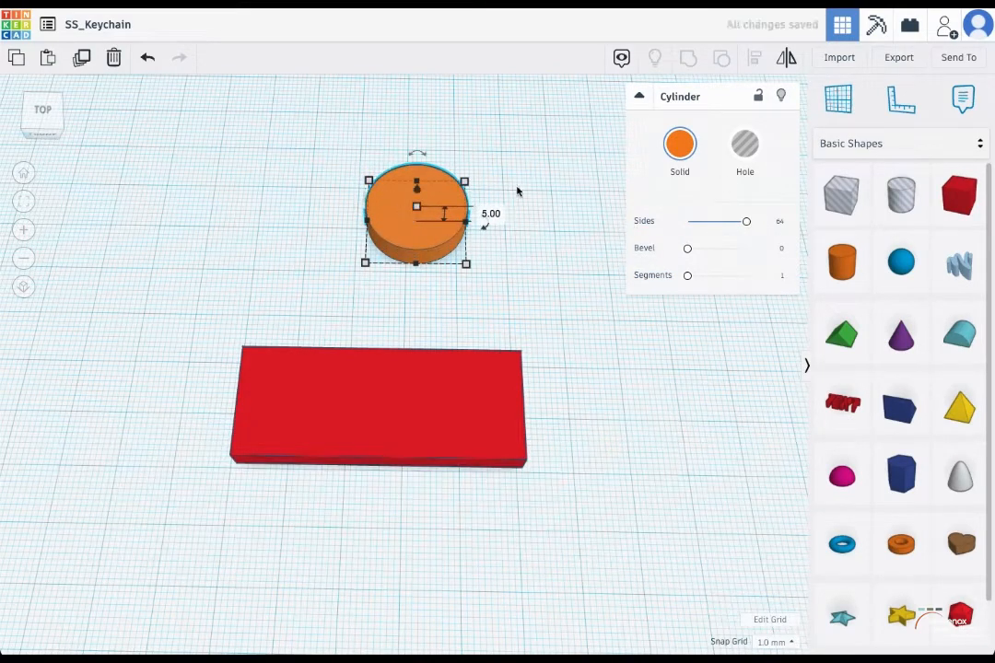
{"action": "left_click_drag", "start_coordinate": [466, 182], "coordinate": [494, 138]}
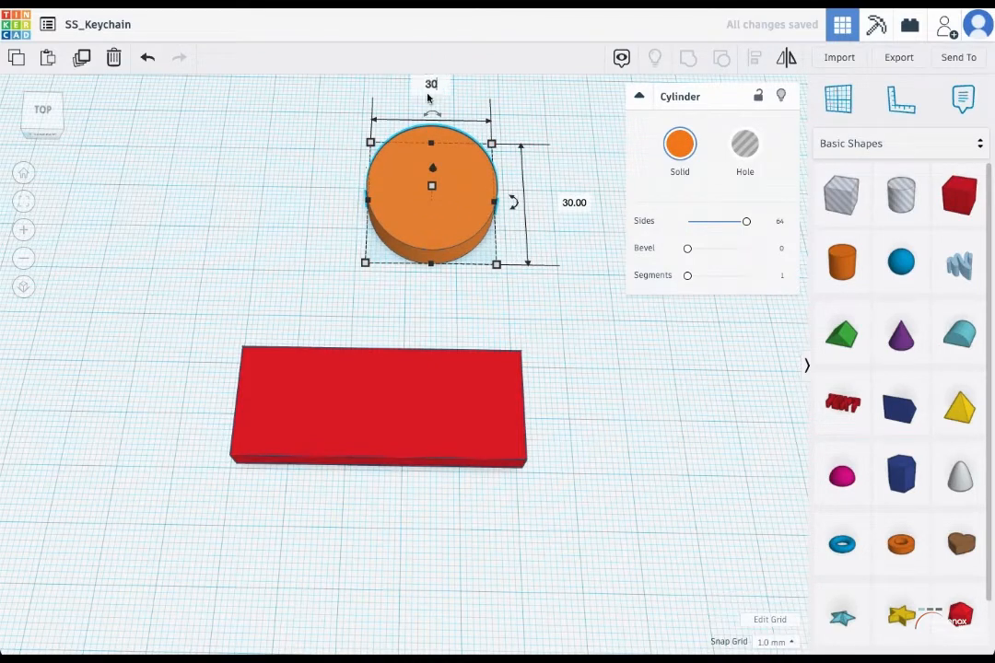
{"action": "key", "text": "Return"}
{"action": "left_click", "coordinate": [499, 443]}
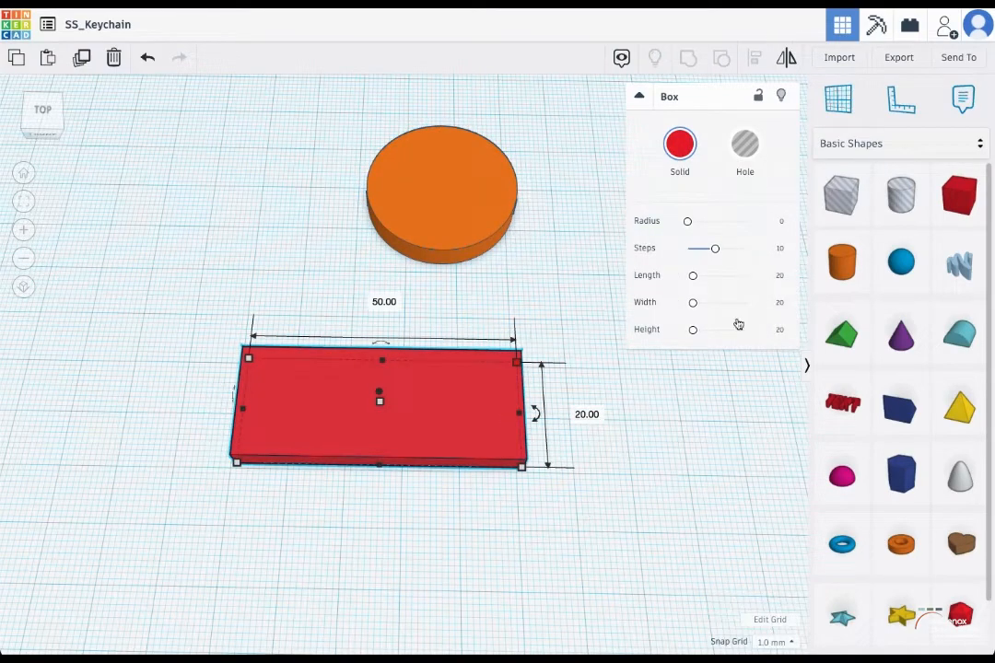
{"action": "left_click", "coordinate": [688, 471]}
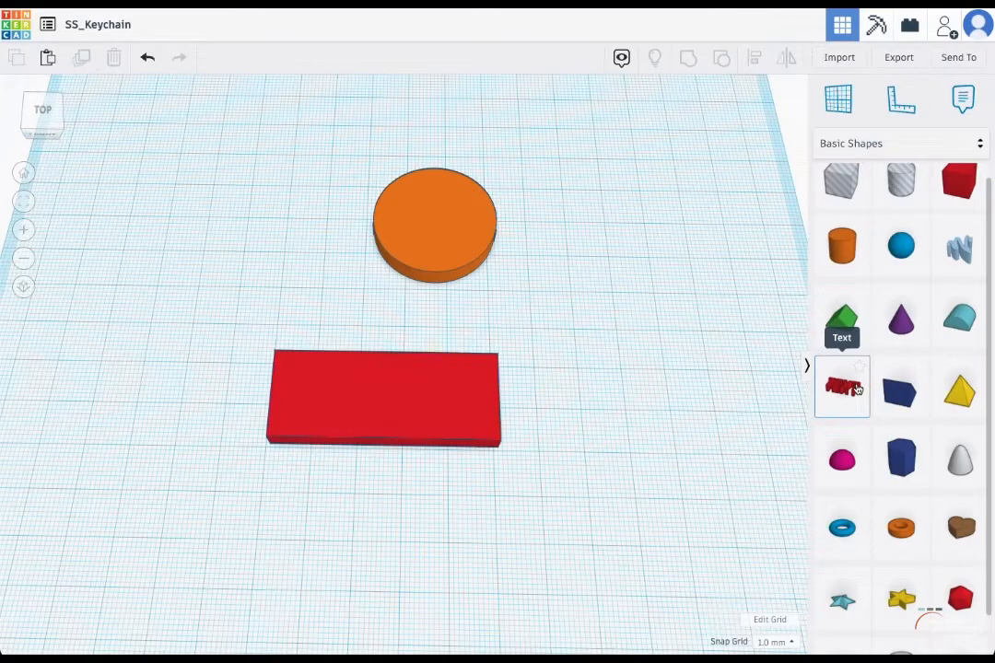
Add a Text shape and position it over the red box, roughly centred along the box's length
{"action": "left_click_drag", "start_coordinate": [856, 390], "coordinate": [423, 406]}
{"action": "left_click_drag", "start_coordinate": [585, 449], "coordinate": [419, 407]}
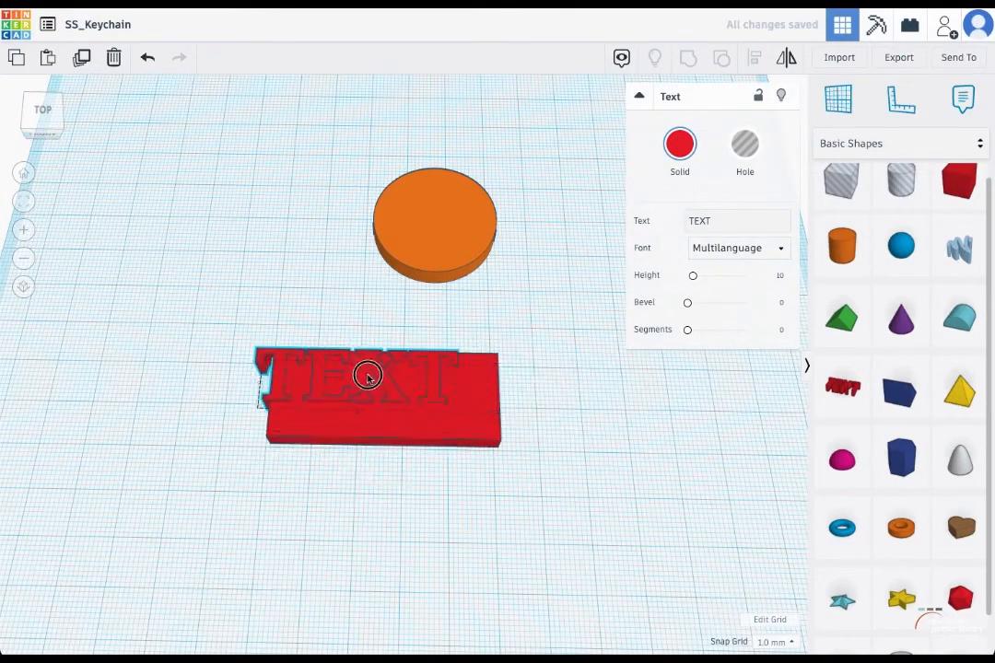
{"action": "left_click", "coordinate": [362, 373]}
{"action": "left_click_drag", "start_coordinate": [363, 375], "coordinate": [347, 398]}
{"action": "key", "text": "ctrl+z"}
{"action": "left_click", "coordinate": [373, 356]}
{"action": "left_click", "coordinate": [393, 382]}
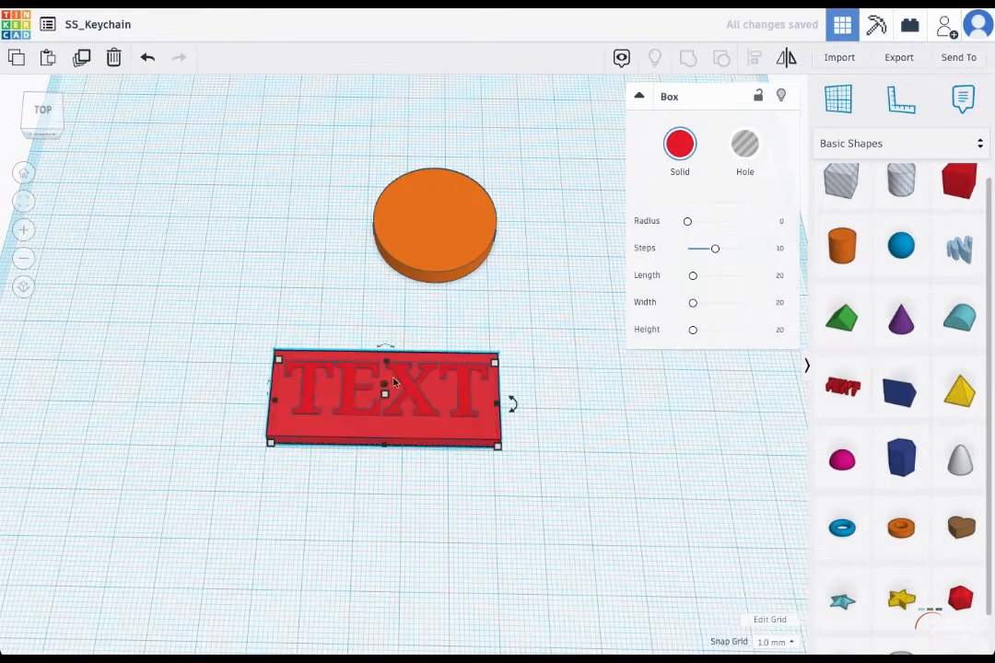
Replace the Text shape's placeholder wording with the keychain owner's first name
{"action": "left_click", "coordinate": [460, 401]}
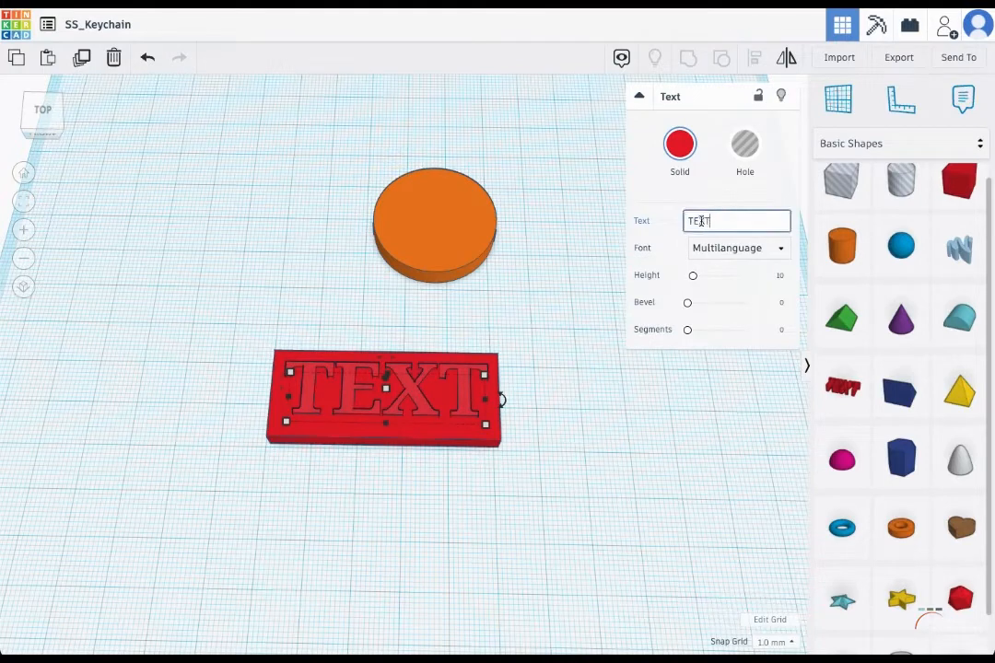
{"action": "left_click_drag", "start_coordinate": [715, 222], "coordinate": [683, 221]}
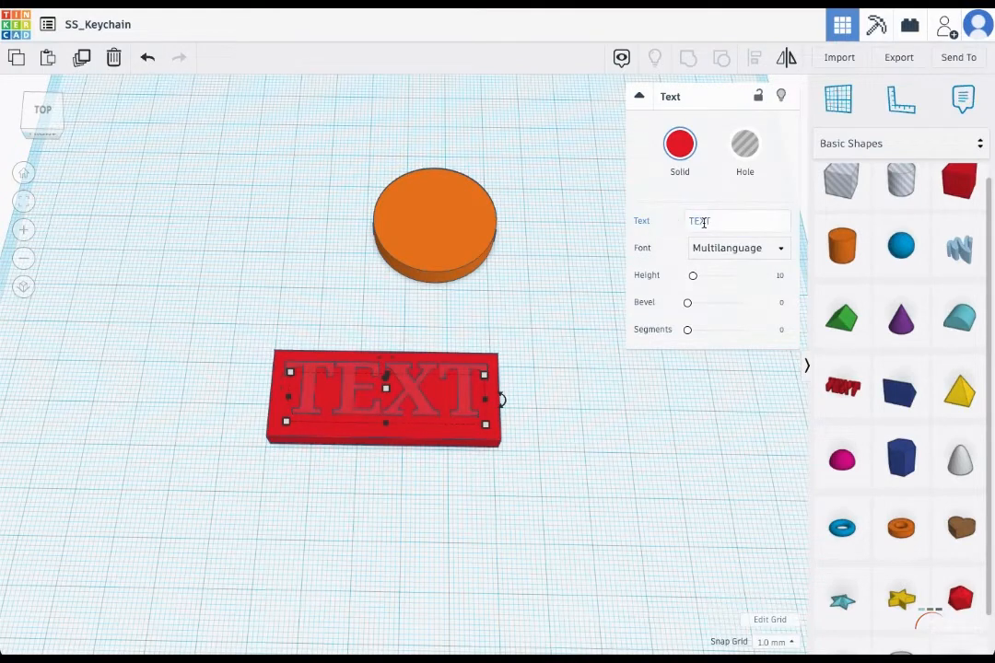
{"action": "type", "text": "Sammie"}
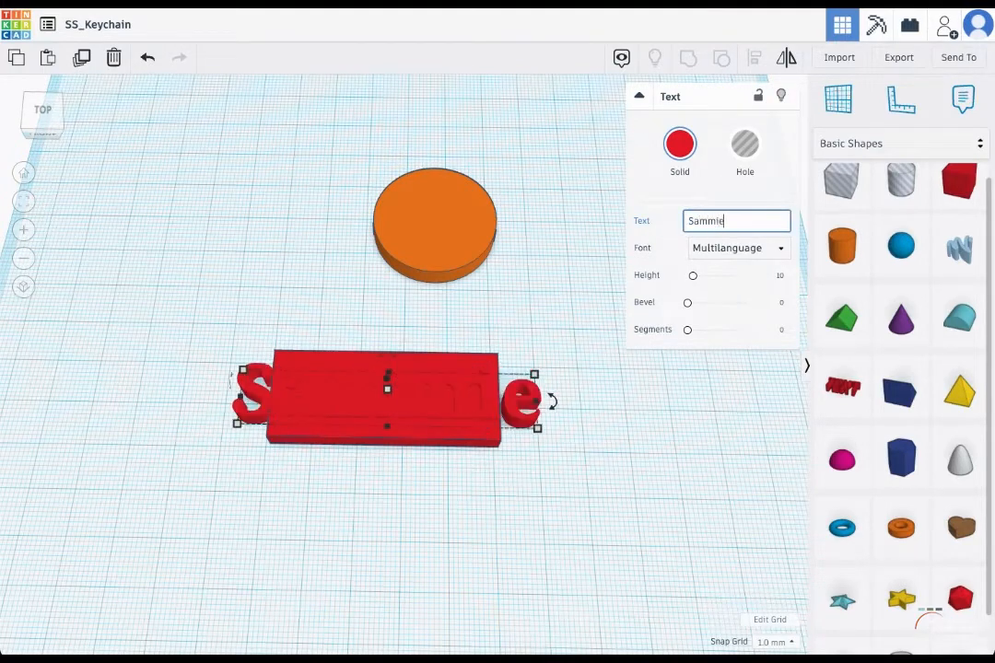
Extend the red box on both sides of the name to a length of 80 mm and nudge it 2 mm to the right
{"action": "left_click", "coordinate": [453, 371]}
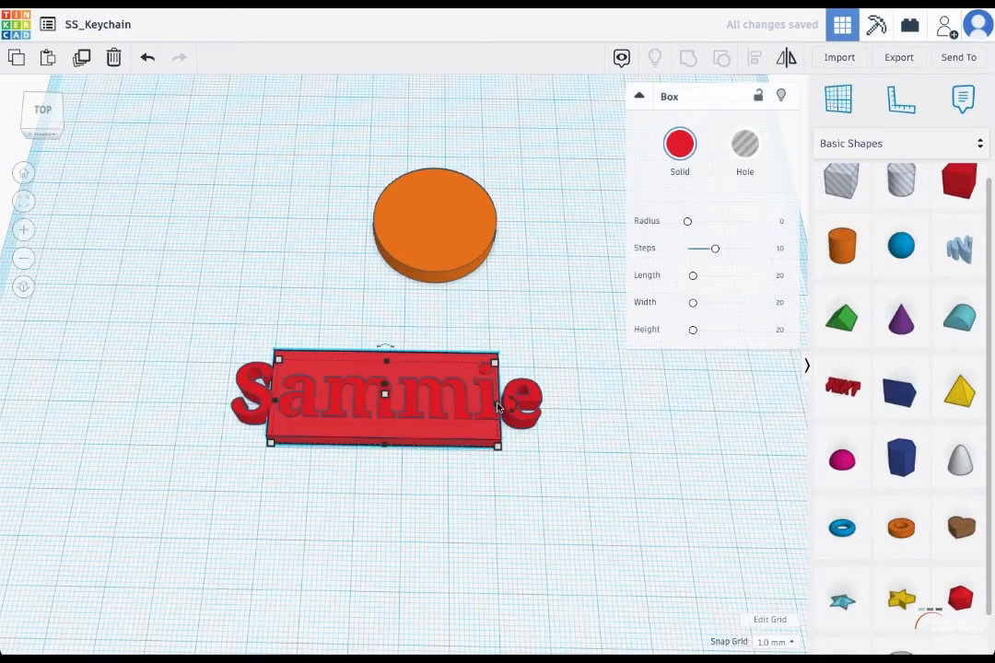
{"action": "left_click_drag", "start_coordinate": [497, 406], "coordinate": [543, 403]}
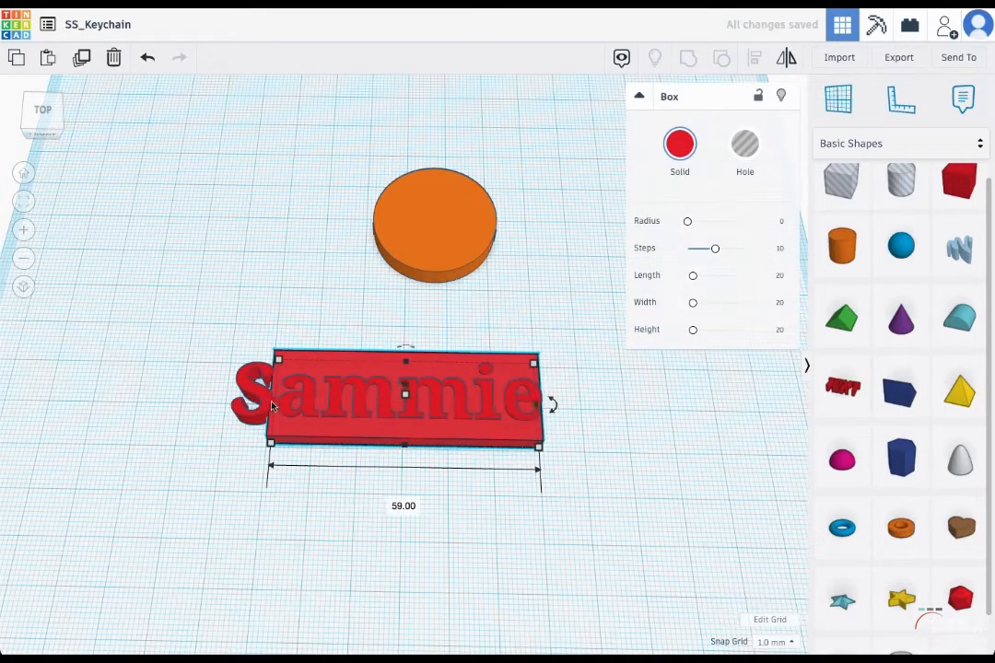
{"action": "left_click_drag", "start_coordinate": [272, 405], "coordinate": [186, 400]}
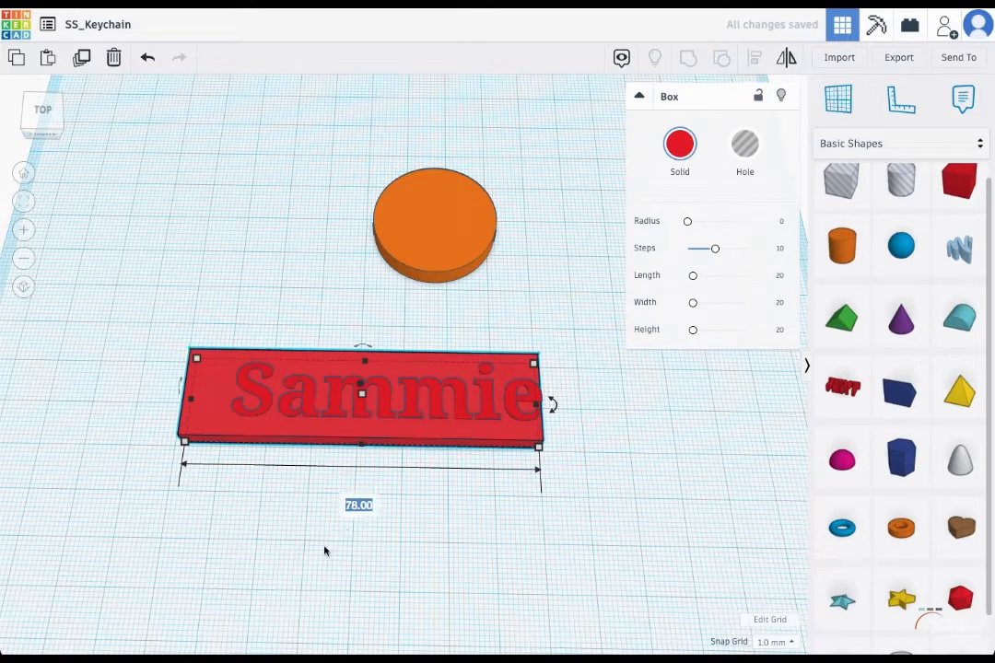
{"action": "key", "text": "Return"}
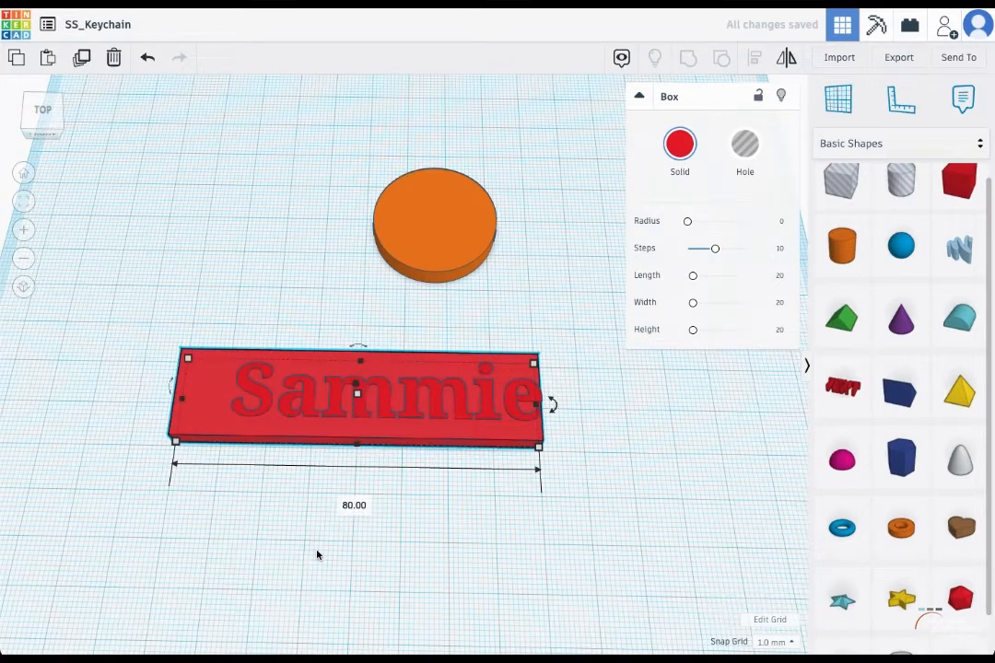
{"action": "key", "text": "Right"}
{"action": "key", "text": "Right"}
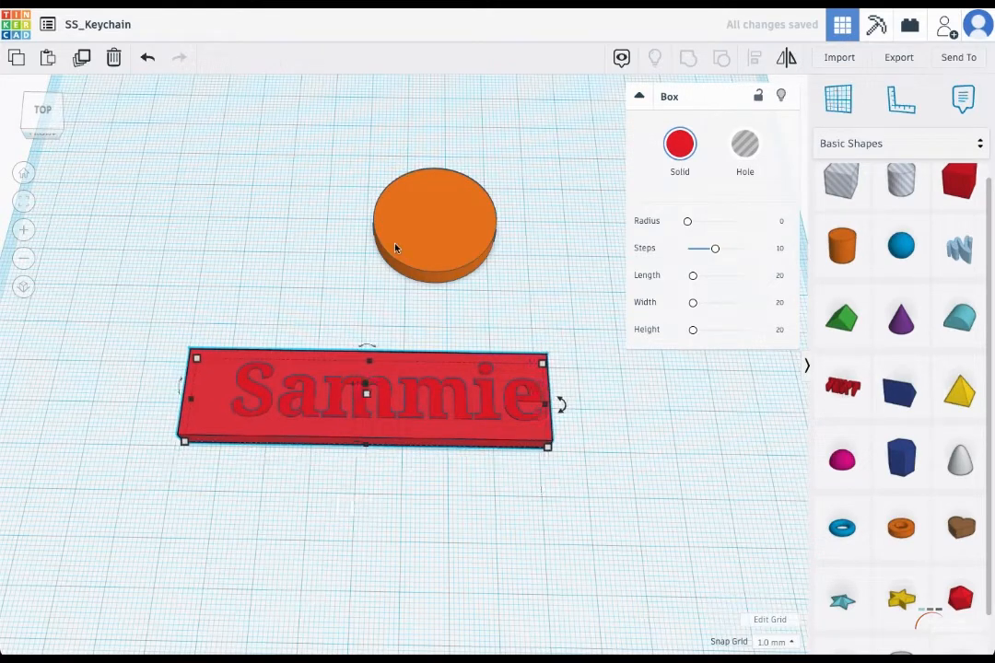
Select the name lettering on the red box and change its font to Serif
{"action": "scroll", "coordinate": [393, 389], "scroll_direction": "down", "scroll_amount": 10}
{"action": "scroll", "coordinate": [393, 390], "scroll_direction": "up", "scroll_amount": 9}
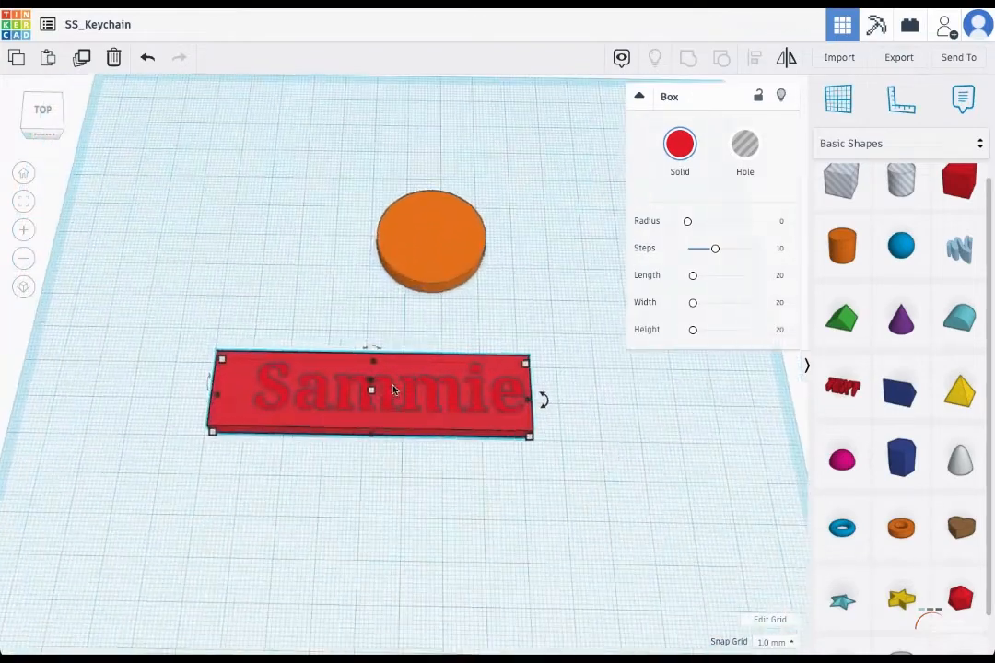
{"action": "scroll", "coordinate": [394, 389], "scroll_direction": "up", "scroll_amount": 5}
{"action": "scroll", "coordinate": [394, 388], "scroll_direction": "down", "scroll_amount": 3}
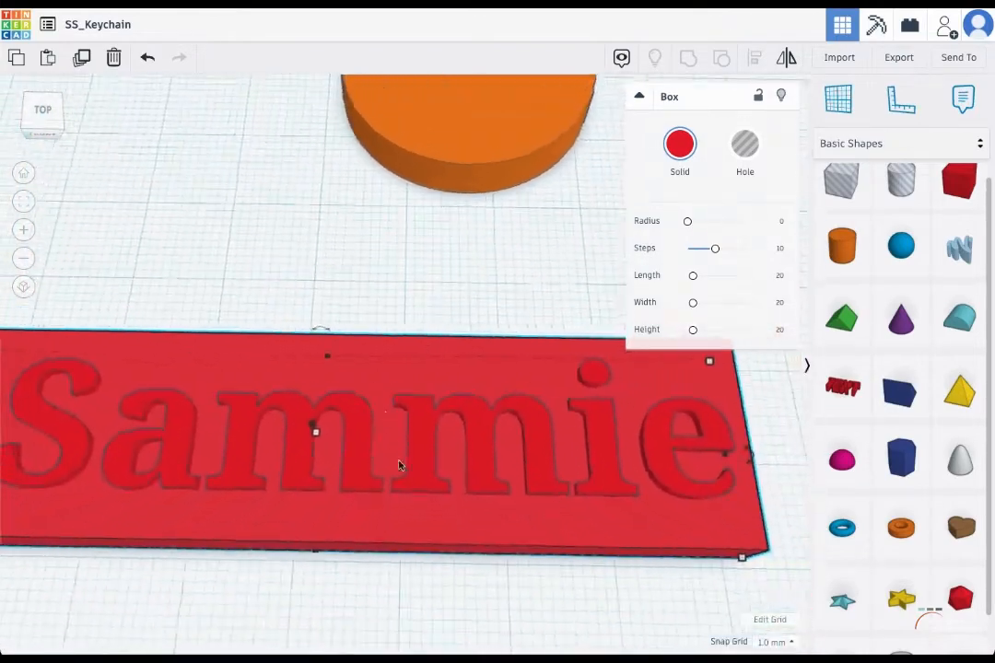
{"action": "right_click_drag", "start_coordinate": [399, 464], "coordinate": [398, 387]}
{"action": "left_click", "coordinate": [362, 323]}
{"action": "right_click_drag", "start_coordinate": [332, 298], "coordinate": [337, 373]}
{"action": "scroll", "coordinate": [332, 368], "scroll_direction": "up", "scroll_amount": 3}
{"action": "scroll", "coordinate": [328, 365], "scroll_direction": "down", "scroll_amount": 4}
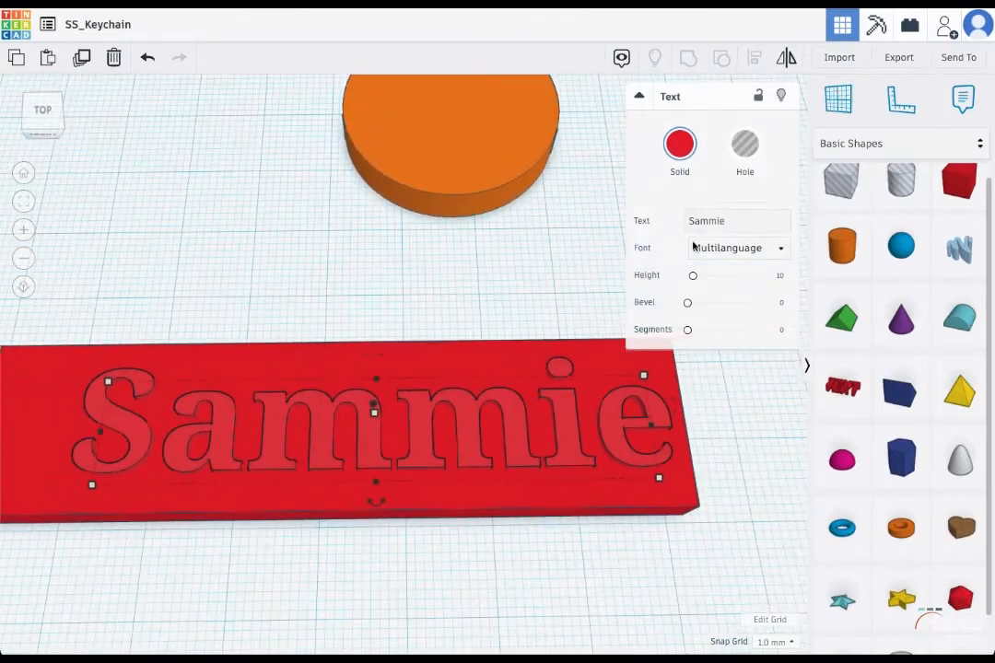
{"action": "left_click", "coordinate": [774, 249]}
{"action": "left_click", "coordinate": [704, 330]}
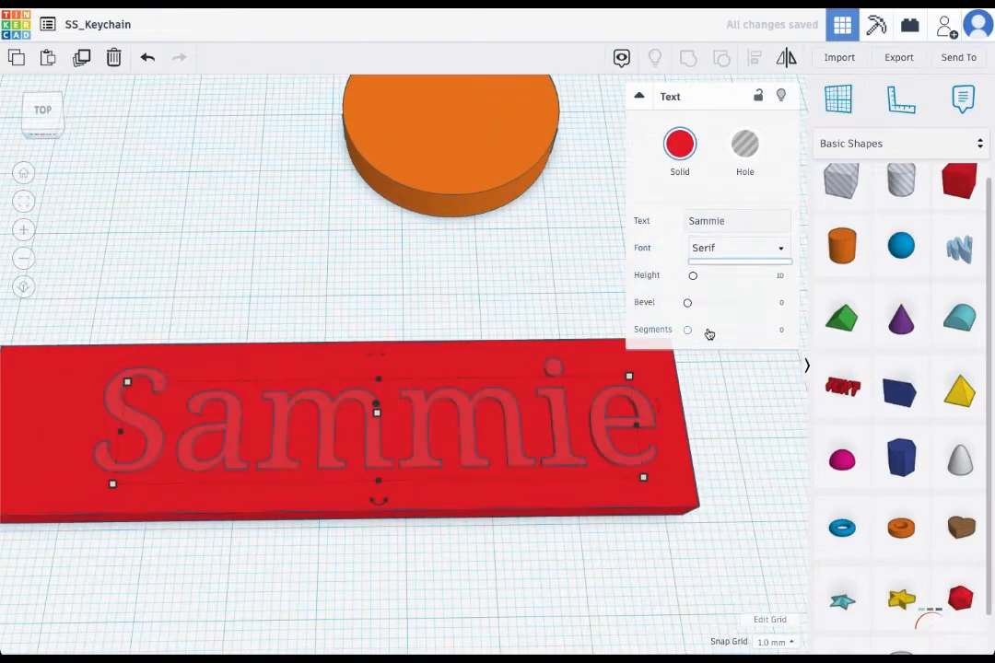
Try the Sans Mono, Sans and Multilanguage fonts on the name lettering and return to Serif
{"action": "left_click", "coordinate": [753, 249]}
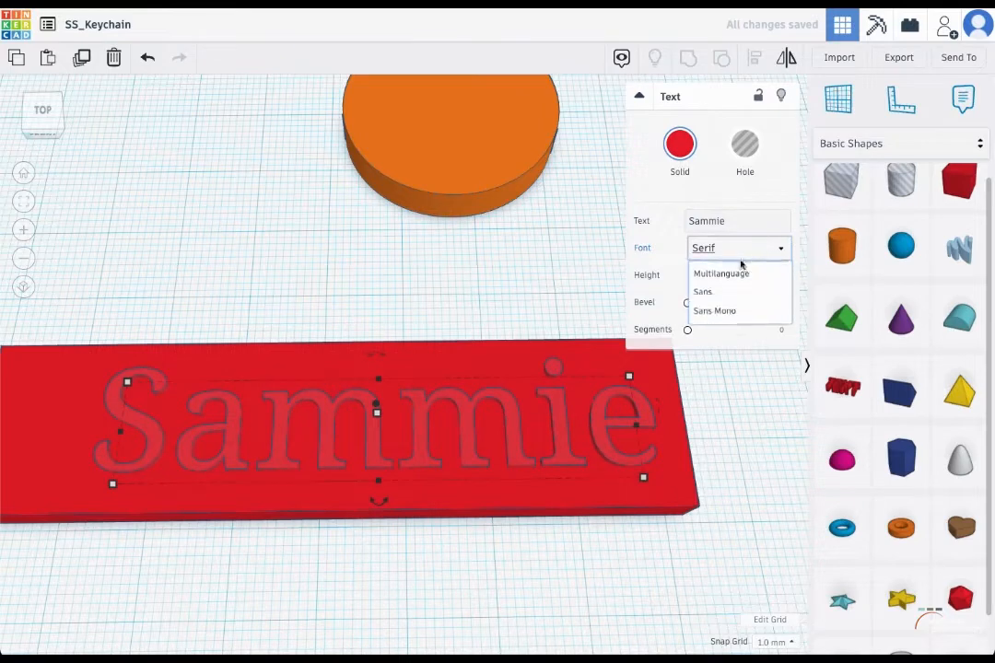
{"action": "left_click", "coordinate": [714, 311]}
{"action": "left_click", "coordinate": [743, 249]}
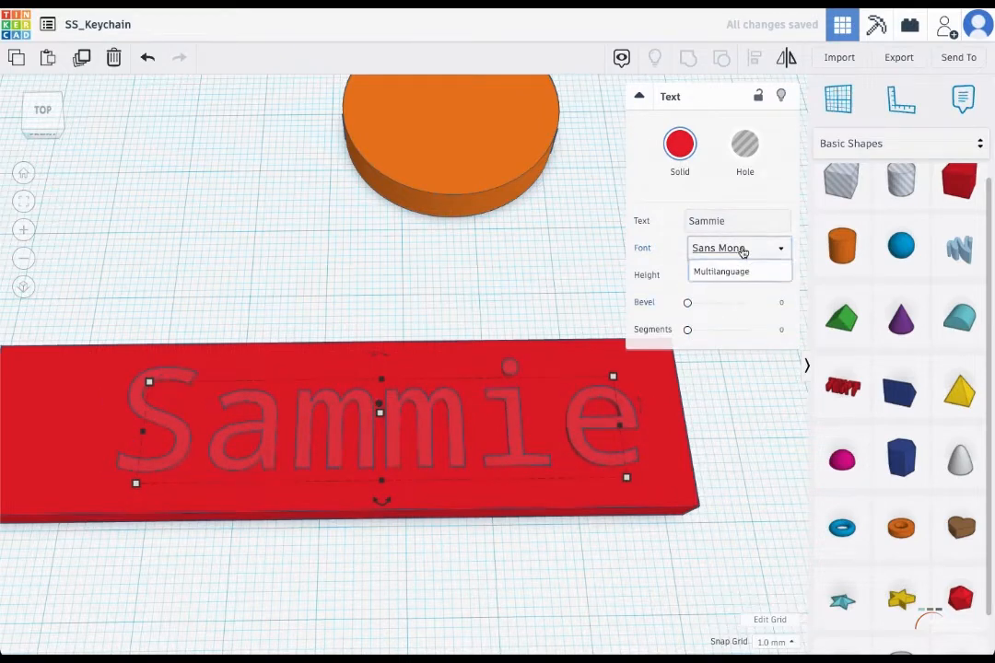
{"action": "left_click", "coordinate": [699, 294]}
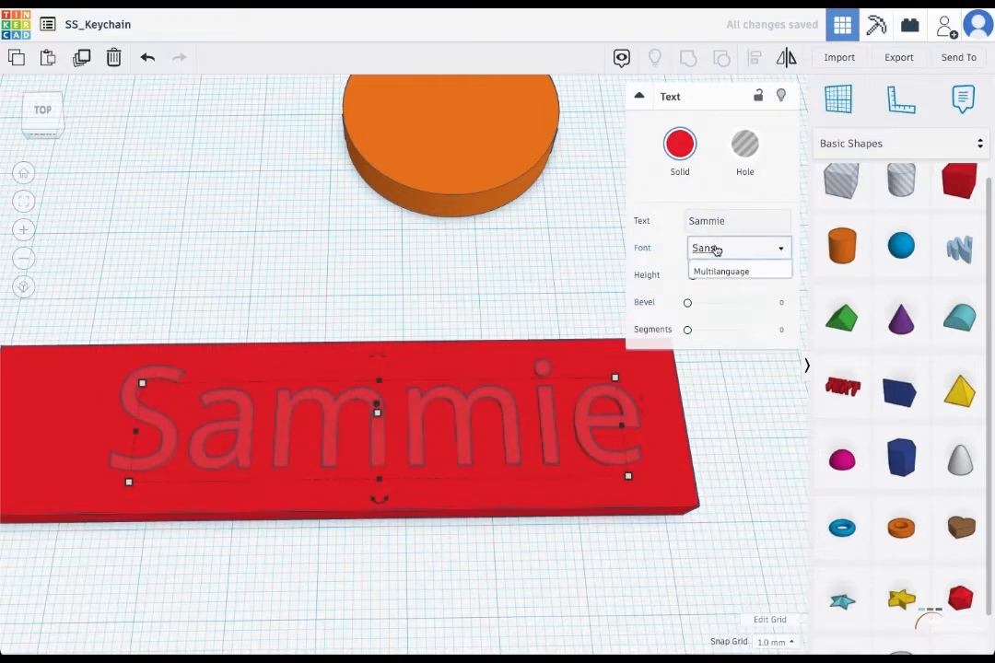
{"action": "left_click", "coordinate": [721, 273]}
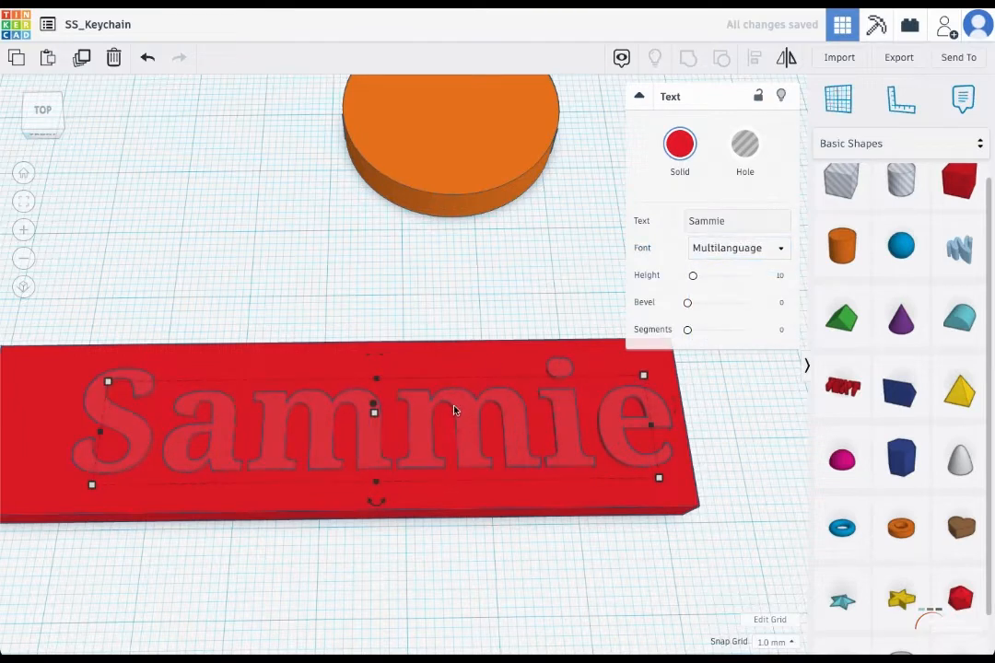
{"action": "left_click", "coordinate": [706, 249]}
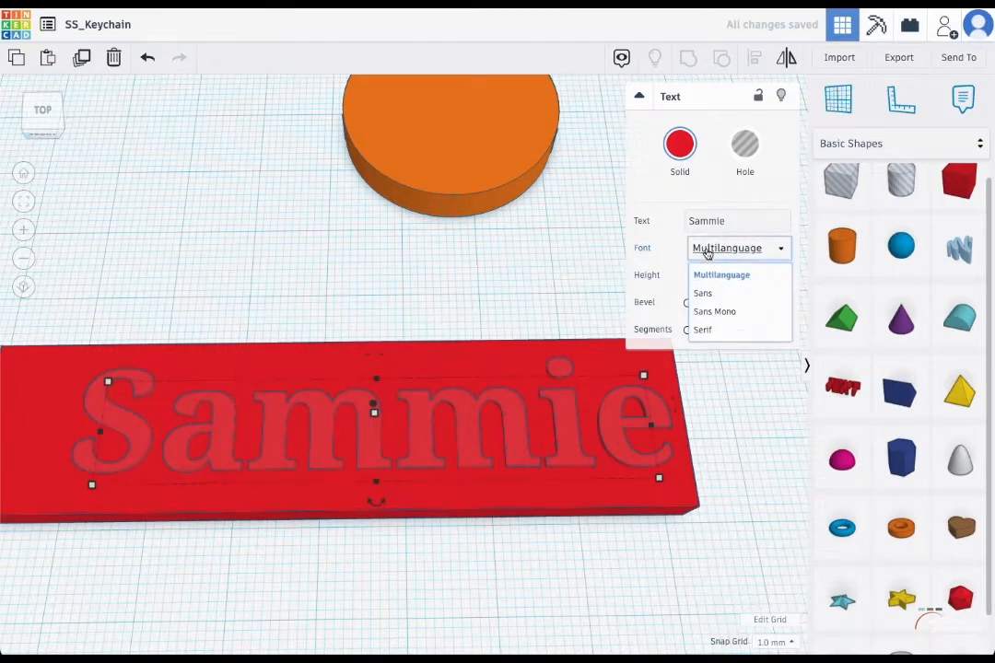
{"action": "left_click", "coordinate": [695, 329]}
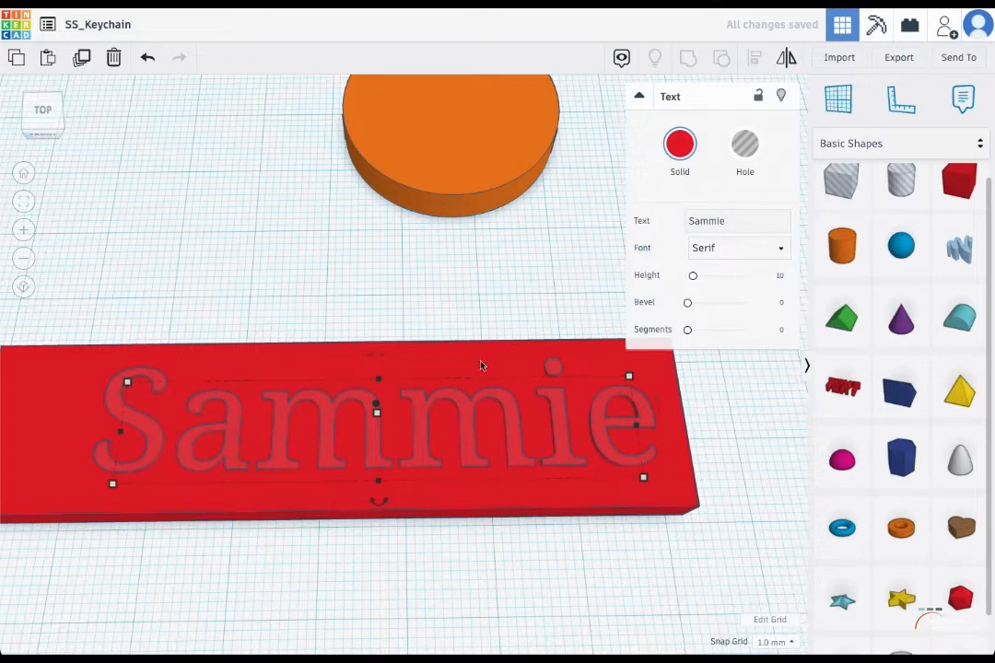
Give the name lettering a bevel of 0.13 and change its solid colour to pale beige
{"action": "mouse_move", "coordinate": [692, 309]}
{"action": "left_mouse_down"}
{"action": "mouse_move", "coordinate": [723, 301]}
{"action": "mouse_move", "coordinate": [682, 306]}
{"action": "mouse_move", "coordinate": [691, 304]}
{"action": "left_mouse_up"}
{"action": "left_click", "coordinate": [677, 149]}
{"action": "left_click", "coordinate": [714, 243]}
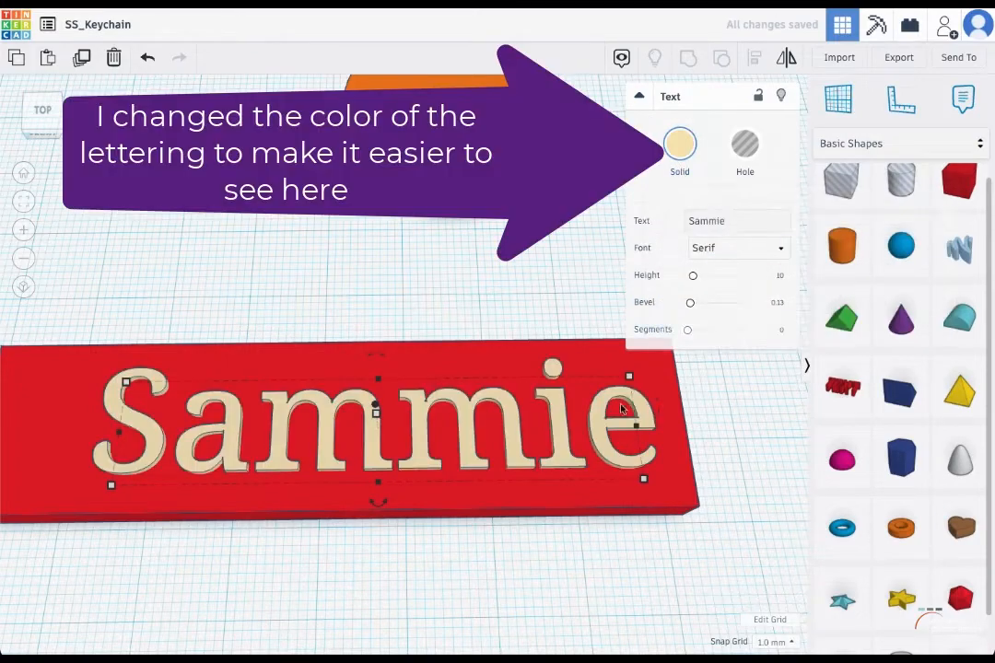
Set the name lettering's bevel to 0.45 and its segments to 5 for rounded letter edges
{"action": "left_click", "coordinate": [734, 414]}
{"action": "left_click", "coordinate": [613, 417]}
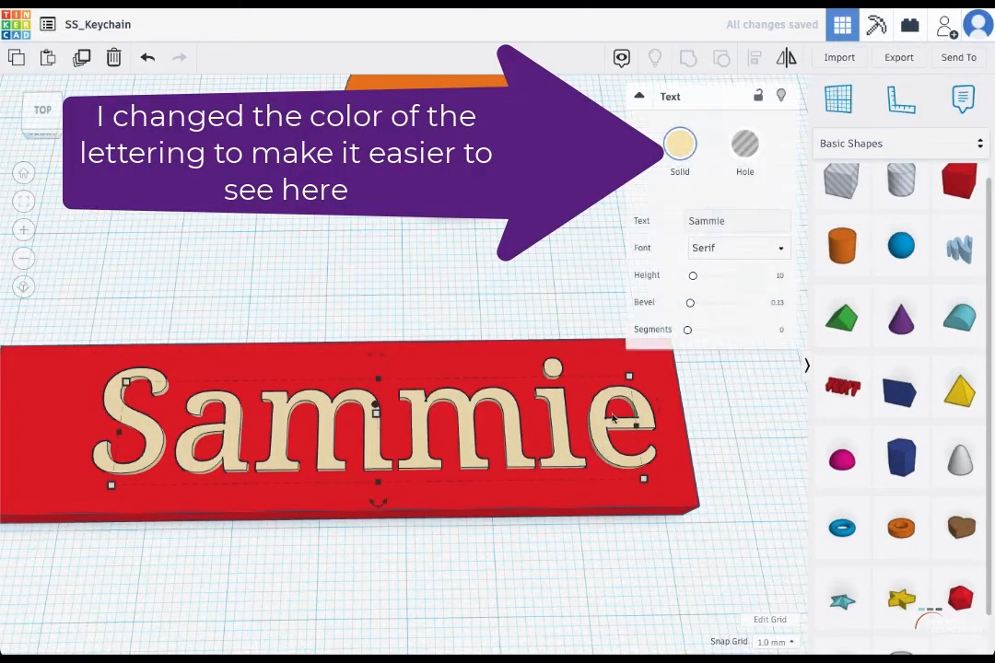
{"action": "left_click_drag", "start_coordinate": [689, 303], "coordinate": [770, 336]}
{"action": "scroll", "coordinate": [475, 472], "scroll_direction": "down", "scroll_amount": 2}
{"action": "scroll", "coordinate": [471, 474], "scroll_direction": "up", "scroll_amount": 5}
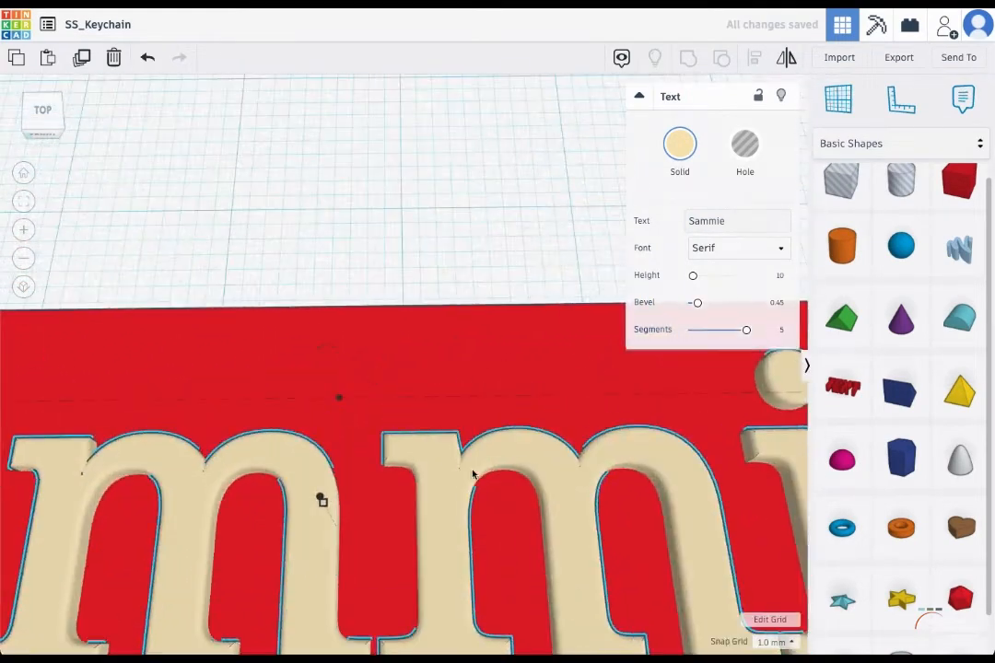
{"action": "scroll", "coordinate": [465, 482], "scroll_direction": "down", "scroll_amount": 5}
{"action": "scroll", "coordinate": [460, 484], "scroll_direction": "up", "scroll_amount": 6}
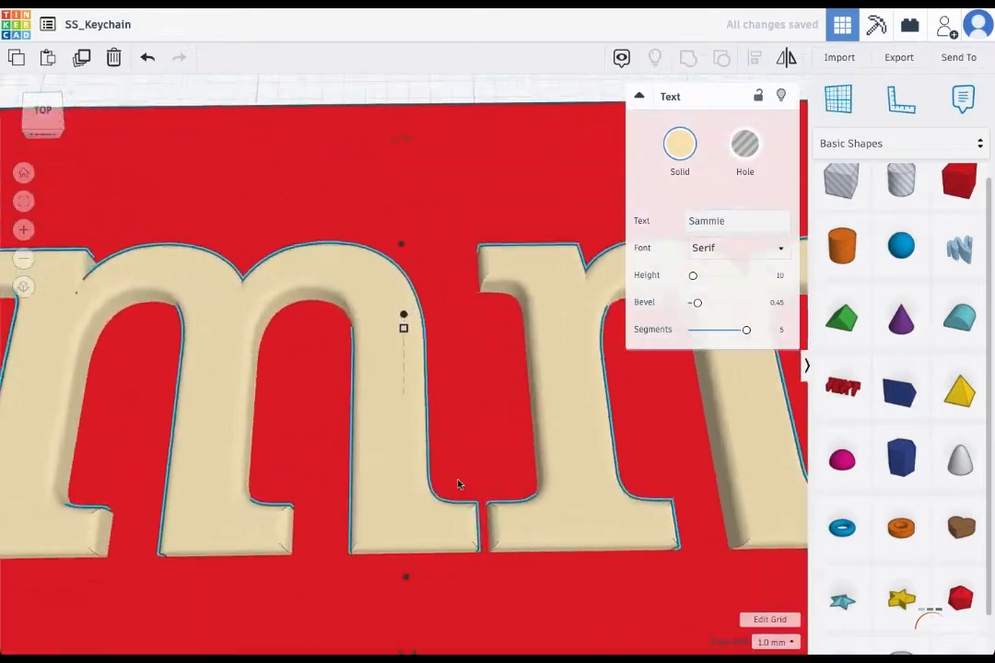
{"action": "right_click_drag", "start_coordinate": [465, 485], "coordinate": [438, 422]}
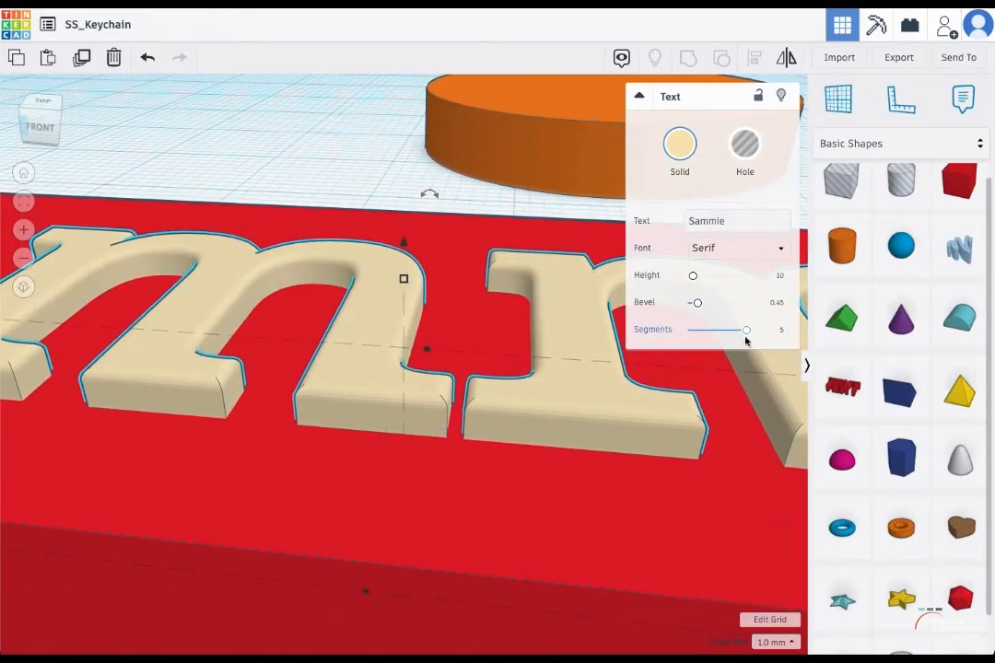
Increase the name lettering's bevel to 0.62, keeping 5 segments
{"action": "left_click_drag", "start_coordinate": [745, 340], "coordinate": [701, 304]}
{"action": "scroll", "coordinate": [391, 398], "scroll_direction": "up", "scroll_amount": 4}
{"action": "scroll", "coordinate": [392, 398], "scroll_direction": "down", "scroll_amount": 3}
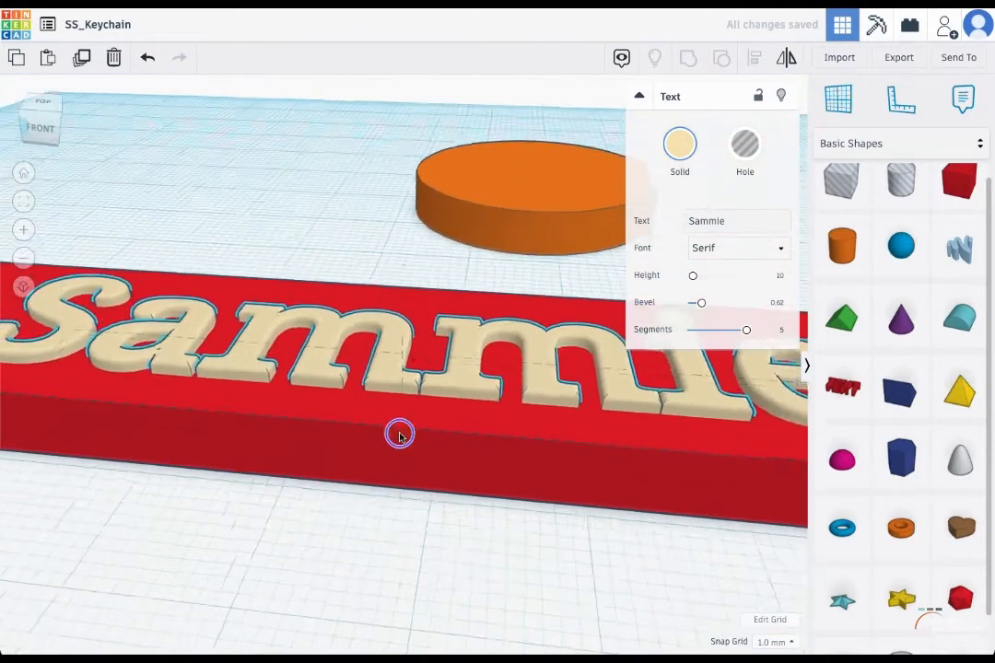
{"action": "right_click_drag", "start_coordinate": [399, 433], "coordinate": [399, 461]}
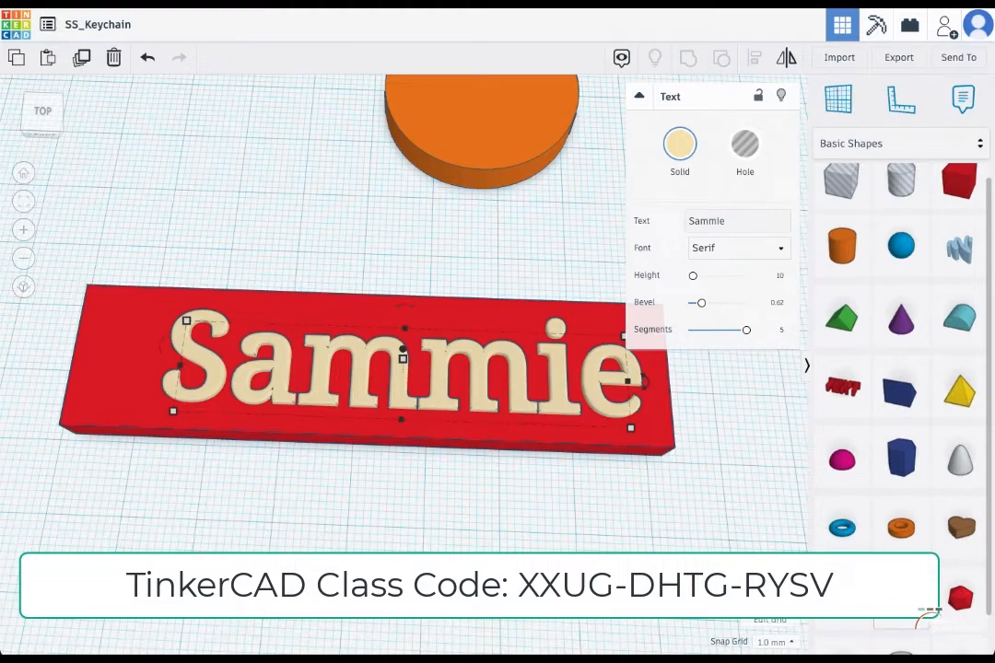
Place a yellow star over the first letters of the name and reduce its height to about the lettering's level
{"action": "scroll", "coordinate": [901, 457], "scroll_direction": "down", "scroll_amount": 1}
{"action": "left_click_drag", "start_coordinate": [900, 550], "coordinate": [262, 377]}
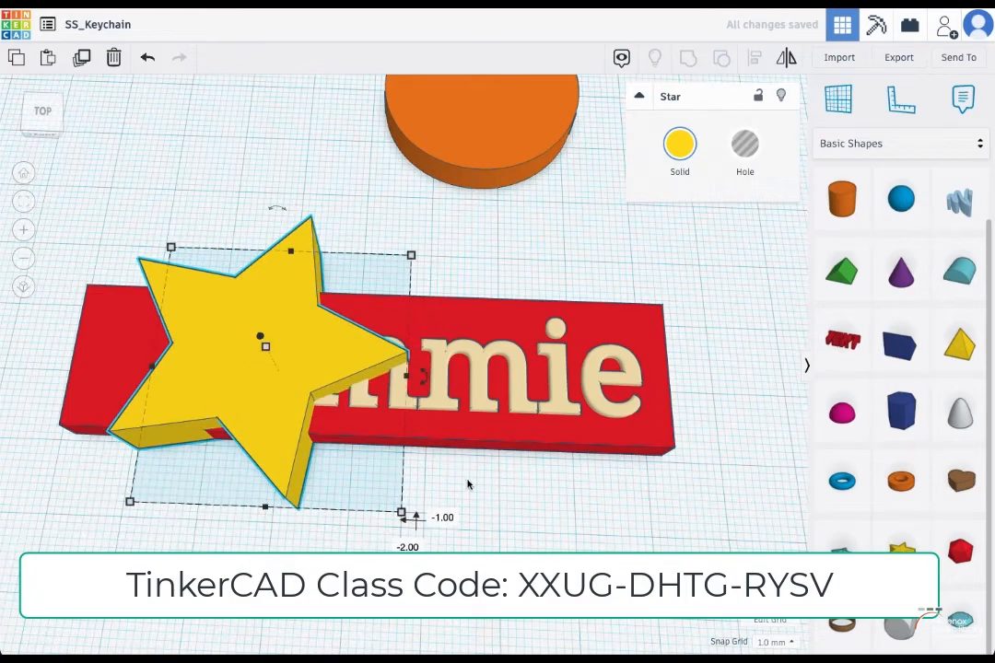
{"action": "right_click_drag", "start_coordinate": [498, 483], "coordinate": [477, 379]}
{"action": "left_click_drag", "start_coordinate": [265, 326], "coordinate": [267, 350]}
{"action": "right_click_drag", "start_coordinate": [422, 460], "coordinate": [298, 358]}
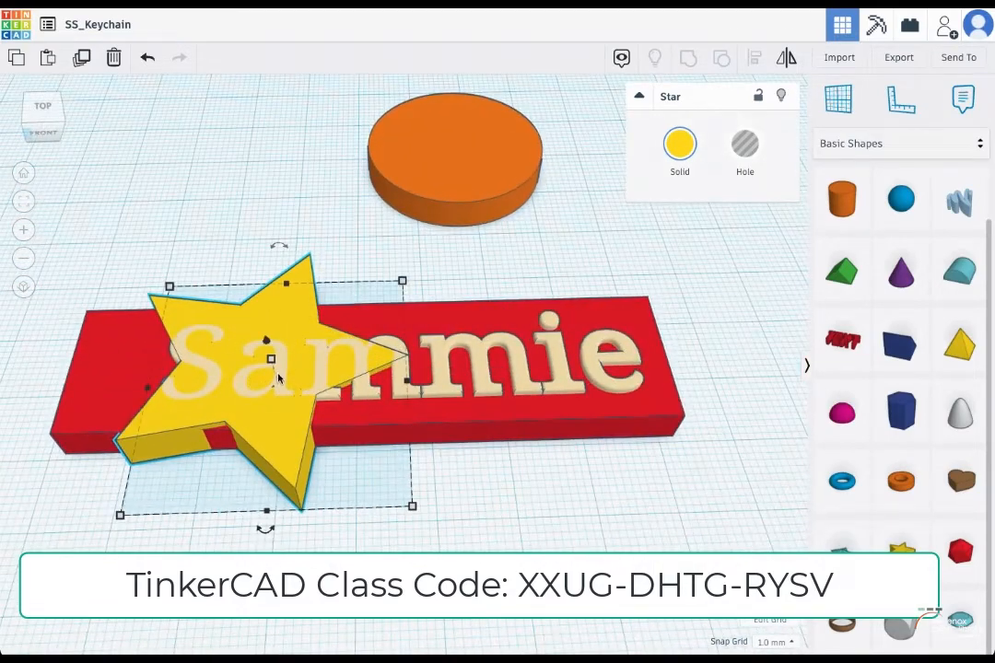
Reduce the star's height to 5 mm so that the name lettering stands above it
{"action": "right_click_drag", "start_coordinate": [530, 463], "coordinate": [478, 376]}
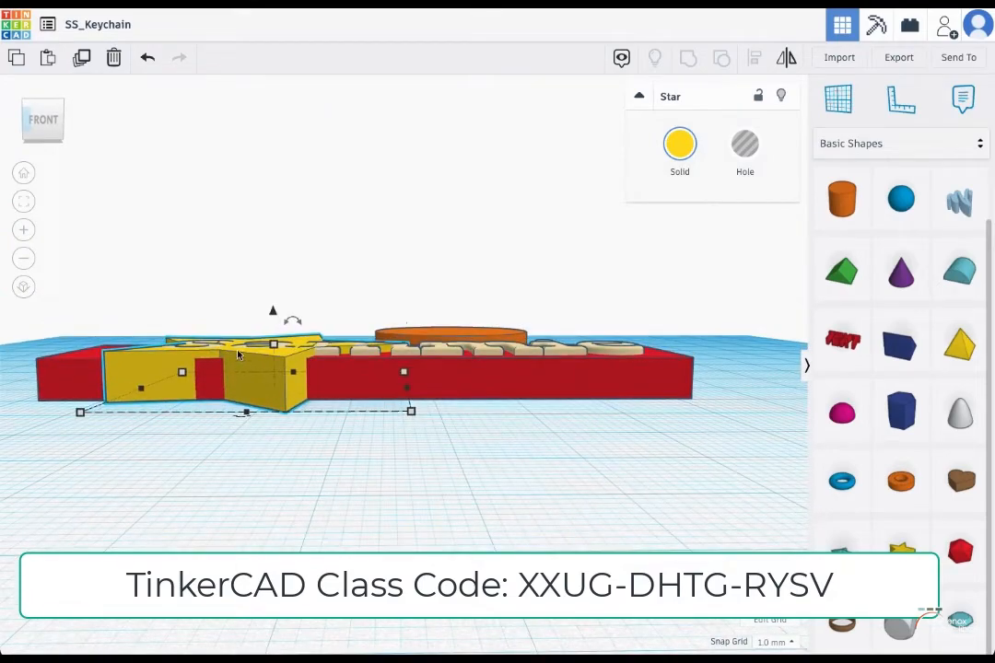
{"action": "scroll", "coordinate": [238, 355], "scroll_direction": "up", "scroll_amount": 5}
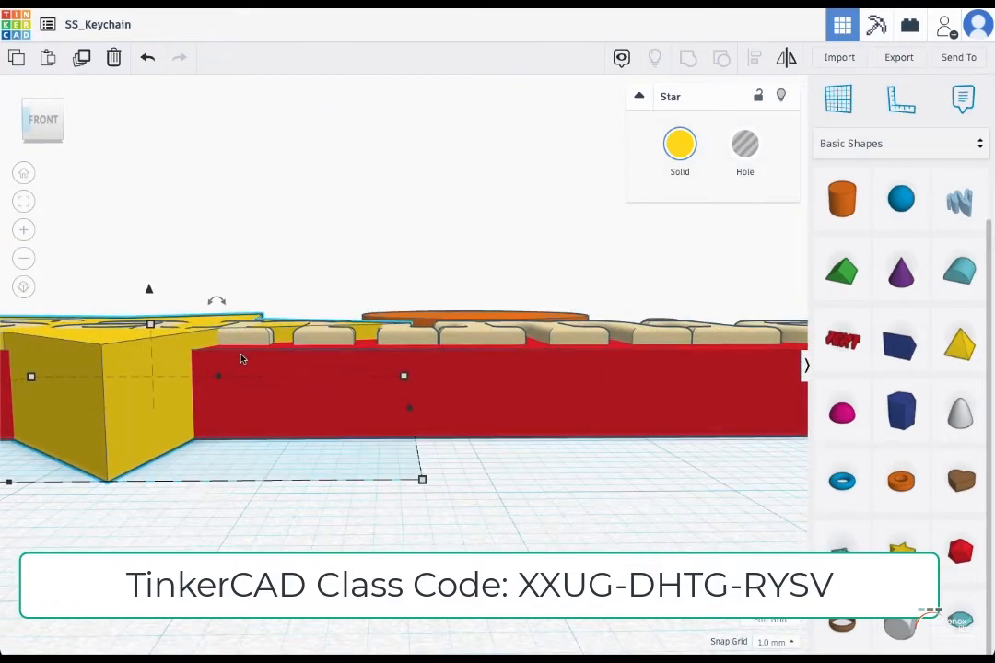
{"action": "key", "text": "f"}
{"action": "scroll", "coordinate": [346, 341], "scroll_direction": "up", "scroll_amount": 5}
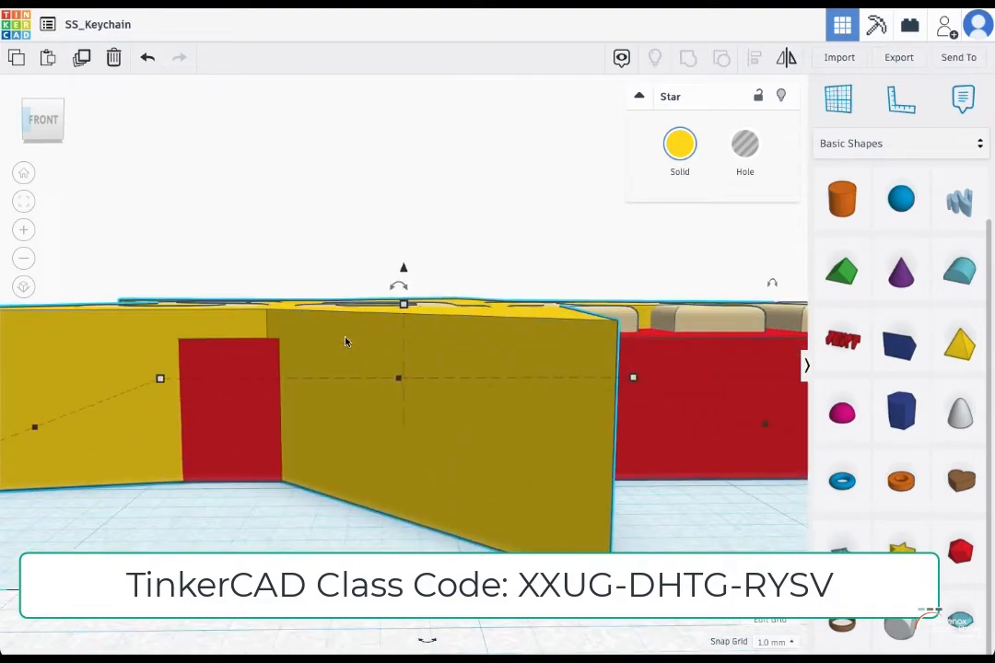
{"action": "right_click_drag", "start_coordinate": [345, 338], "coordinate": [401, 267]}
{"action": "right_click_drag", "start_coordinate": [348, 359], "coordinate": [347, 451]}
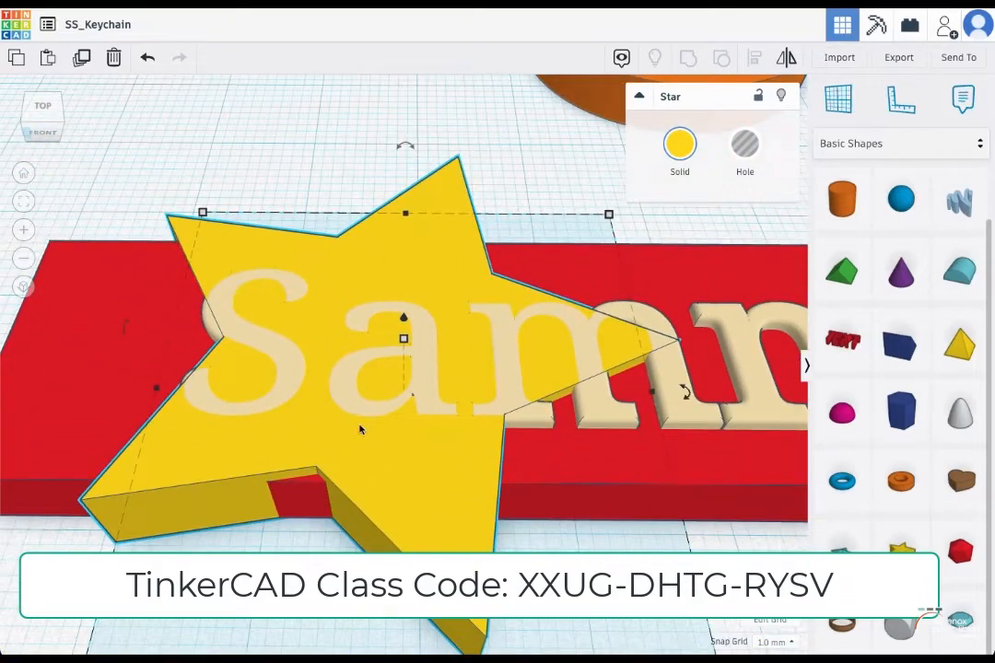
{"action": "scroll", "coordinate": [606, 382], "scroll_direction": "up", "scroll_amount": 2}
{"action": "scroll", "coordinate": [608, 381], "scroll_direction": "down", "scroll_amount": 5}
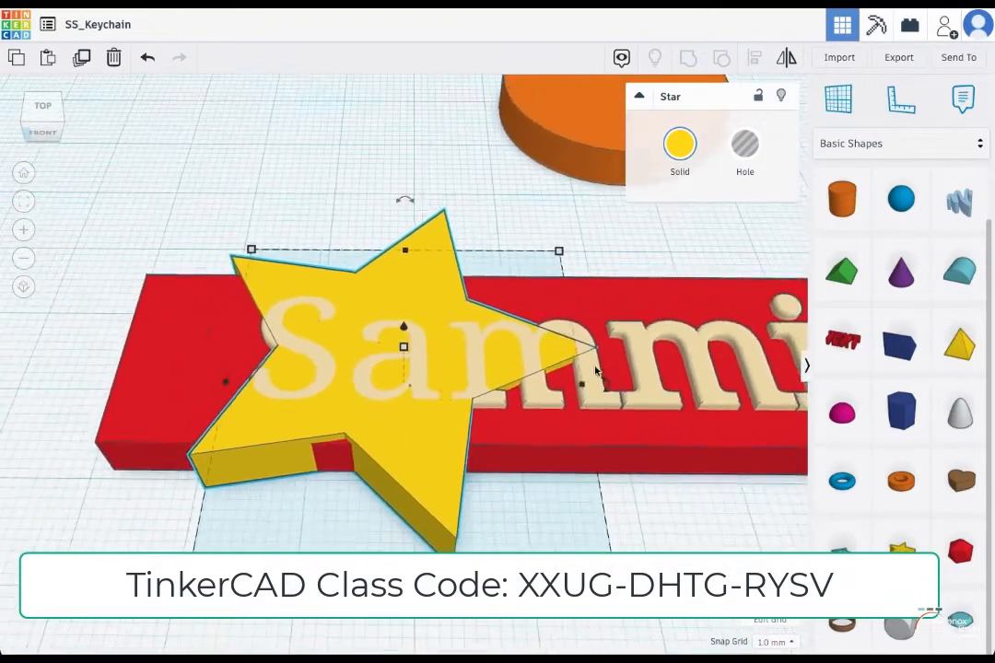
{"action": "right_click_drag", "start_coordinate": [577, 473], "coordinate": [431, 324]}
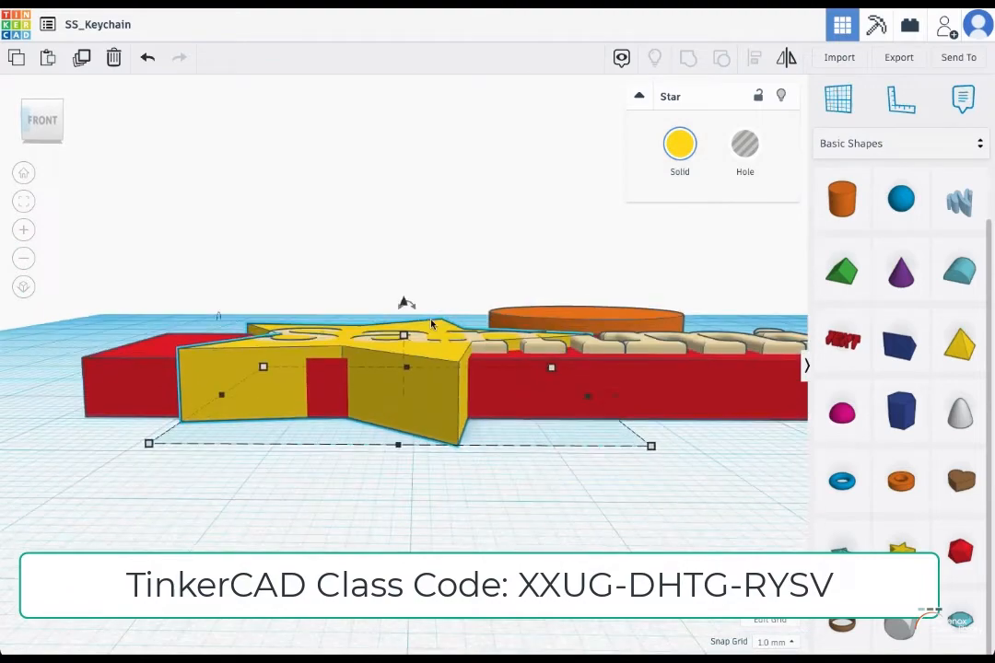
{"action": "left_click_drag", "start_coordinate": [402, 335], "coordinate": [405, 345]}
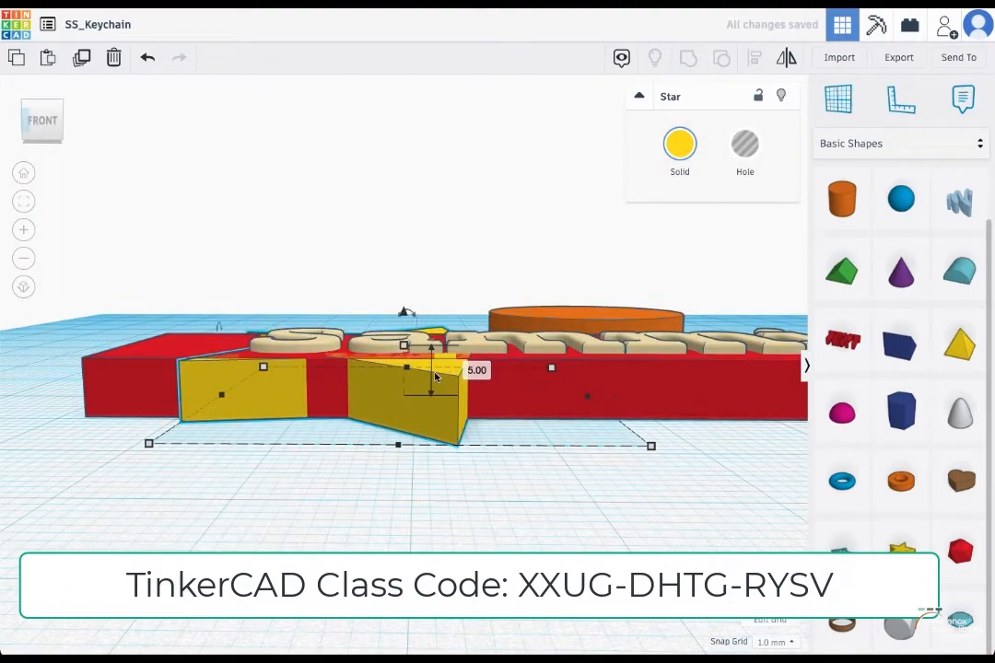
Lower the red box's height to 4 mm so that its top sits below the star's top
{"action": "right_click_drag", "start_coordinate": [436, 377], "coordinate": [357, 396]}
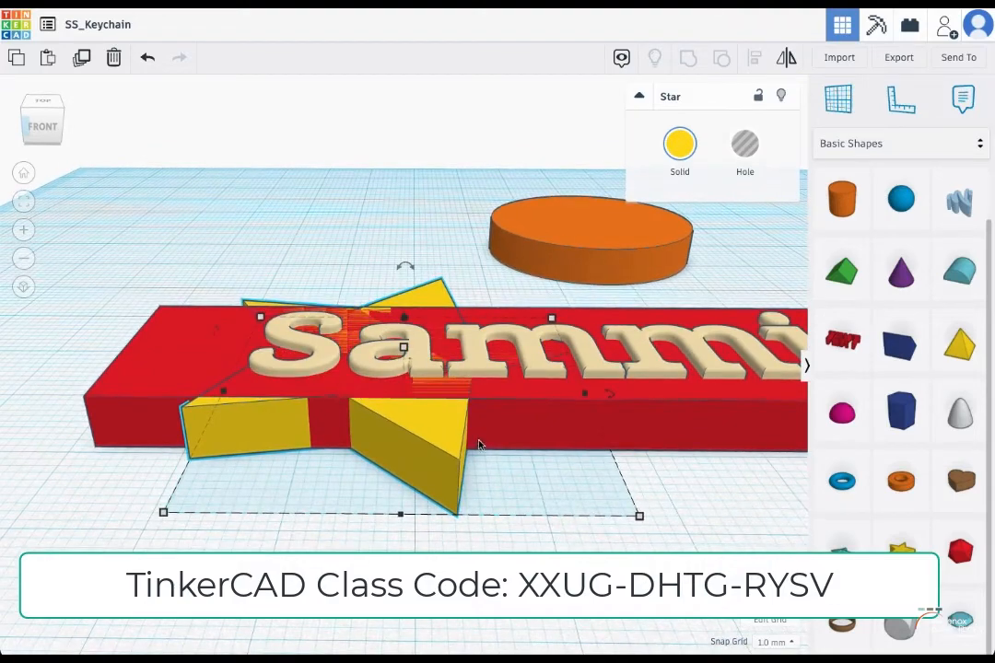
{"action": "right_click_drag", "start_coordinate": [478, 445], "coordinate": [402, 322]}
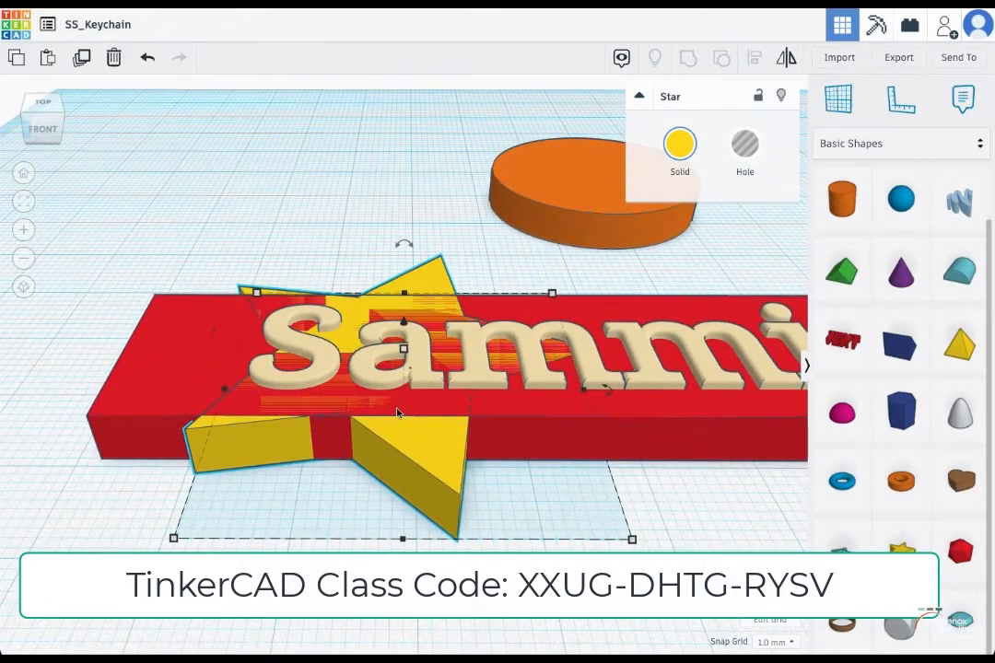
{"action": "right_click_drag", "start_coordinate": [380, 375], "coordinate": [462, 406]}
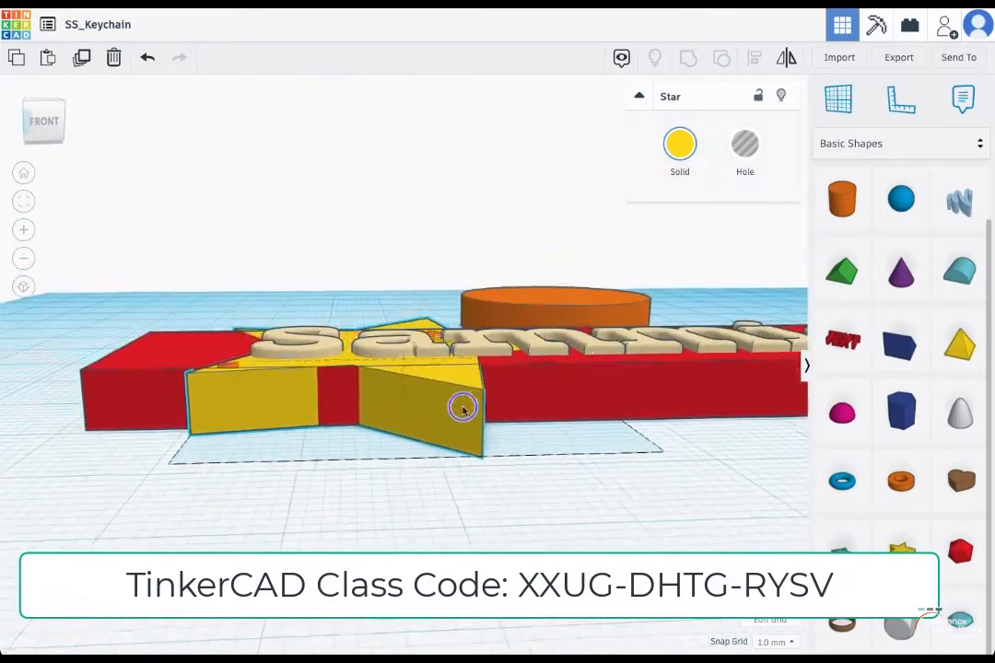
{"action": "left_click", "coordinate": [661, 384]}
{"action": "left_click_drag", "start_coordinate": [536, 345], "coordinate": [534, 358]}
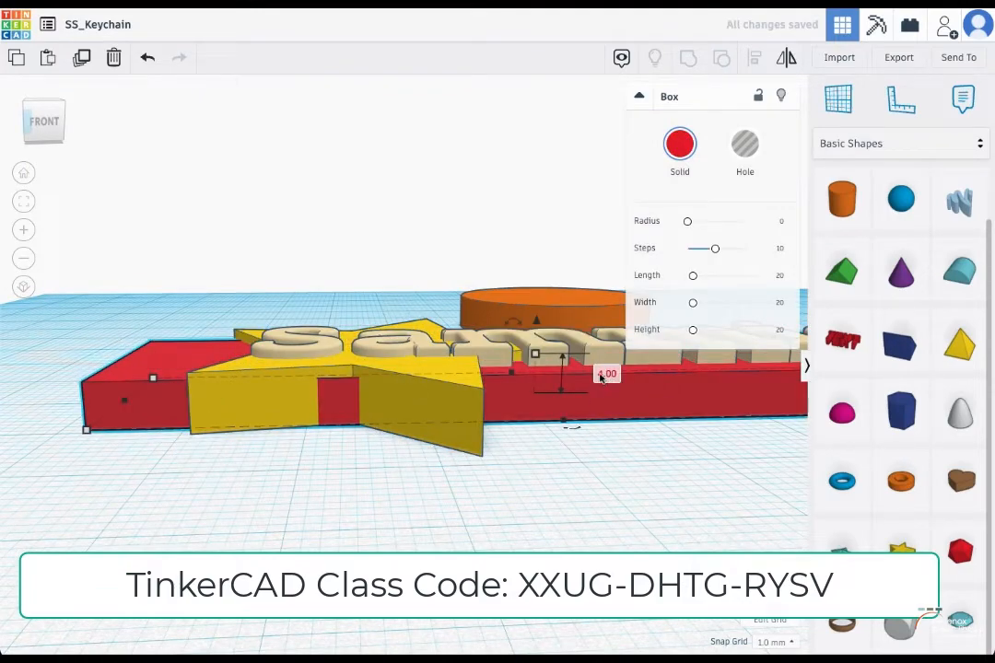
{"action": "right_click_drag", "start_coordinate": [586, 404], "coordinate": [290, 414]}
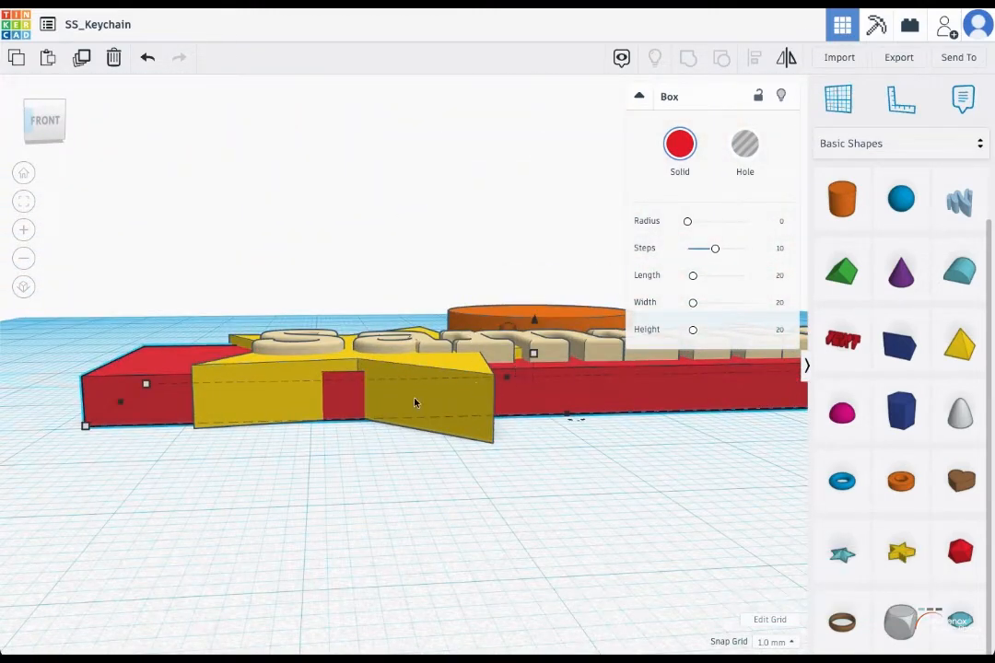
Place a heart over the last letters of the name and rotate it 32° on the workplane
{"action": "scroll", "coordinate": [415, 402], "scroll_direction": "up", "scroll_amount": 2}
{"action": "scroll", "coordinate": [414, 403], "scroll_direction": "down", "scroll_amount": 5}
{"action": "right_click_drag", "start_coordinate": [415, 402], "coordinate": [386, 569]}
{"action": "left_click_drag", "start_coordinate": [916, 482], "coordinate": [624, 392]}
{"action": "right_click_drag", "start_coordinate": [691, 455], "coordinate": [692, 413]}
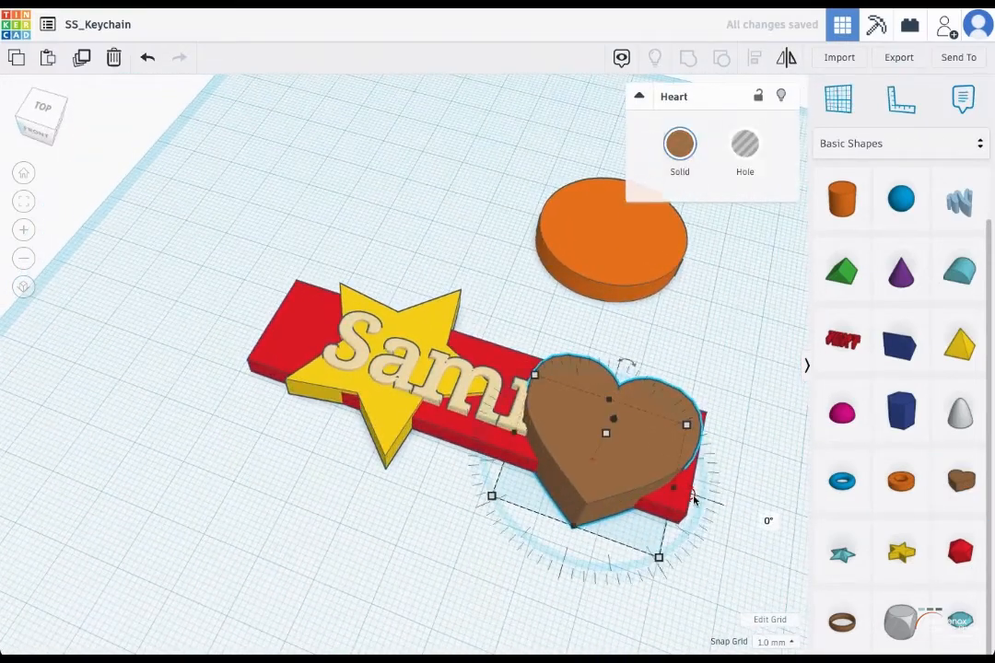
{"action": "left_click_drag", "start_coordinate": [693, 500], "coordinate": [714, 455]}
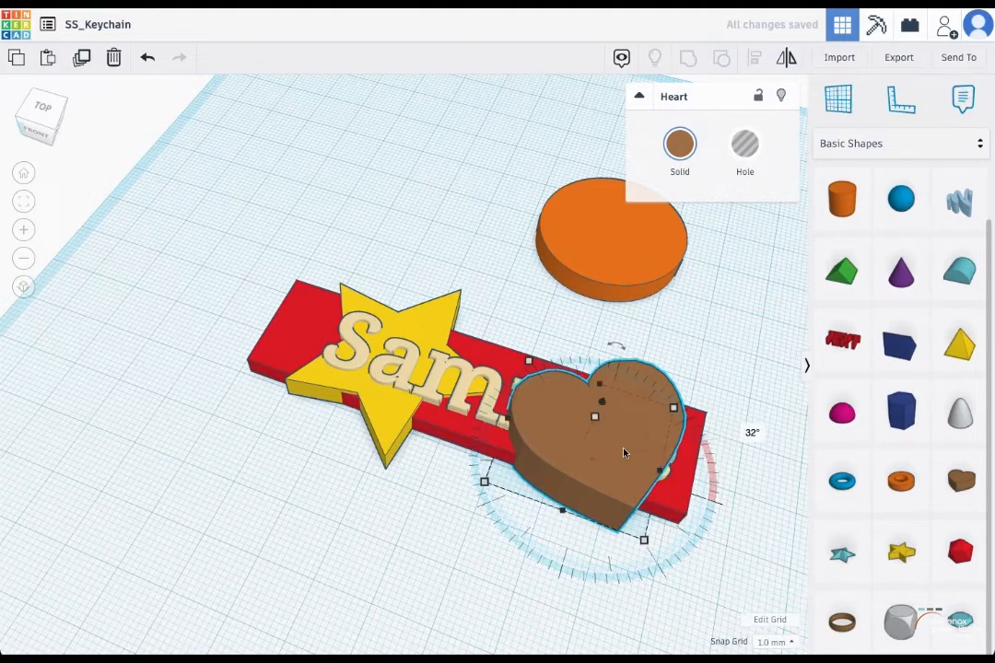
Reduce the heart's height below the lettering's top and compare it with the heights of the red box and lettering
{"action": "right_click_drag", "start_coordinate": [715, 455], "coordinate": [595, 304]}
{"action": "left_click_drag", "start_coordinate": [595, 304], "coordinate": [590, 463]}
{"action": "right_click_drag", "start_coordinate": [591, 462], "coordinate": [594, 449]}
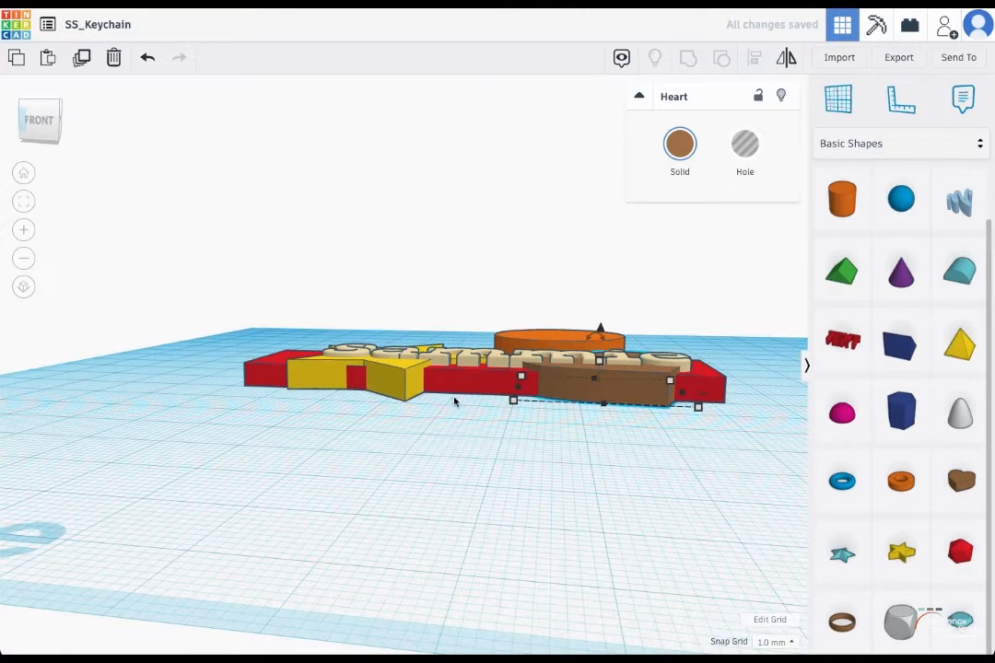
{"action": "left_click", "coordinate": [473, 364]}
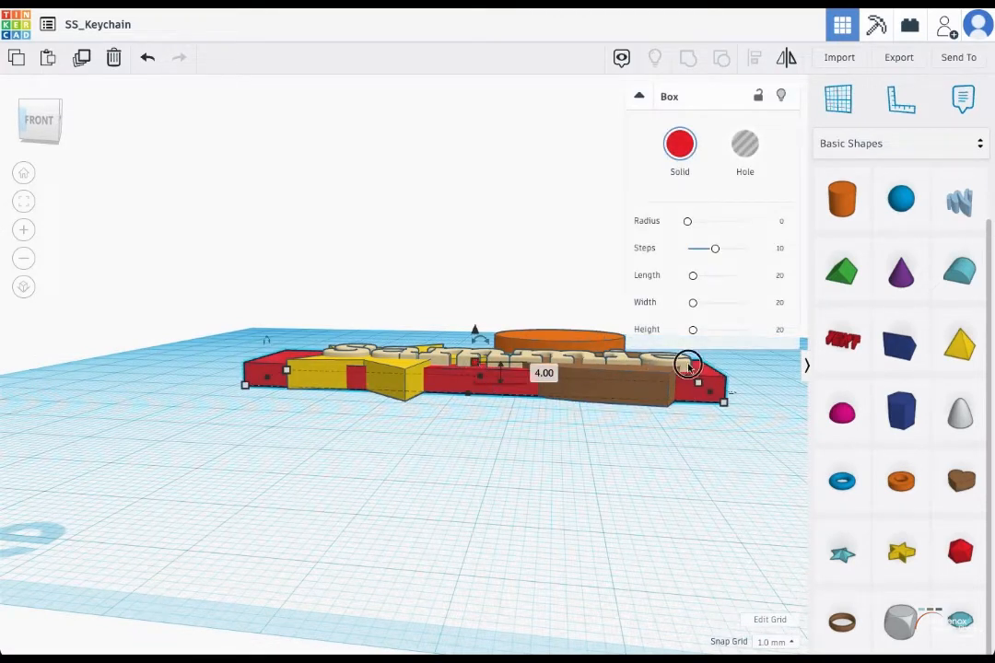
{"action": "left_click", "coordinate": [497, 355]}
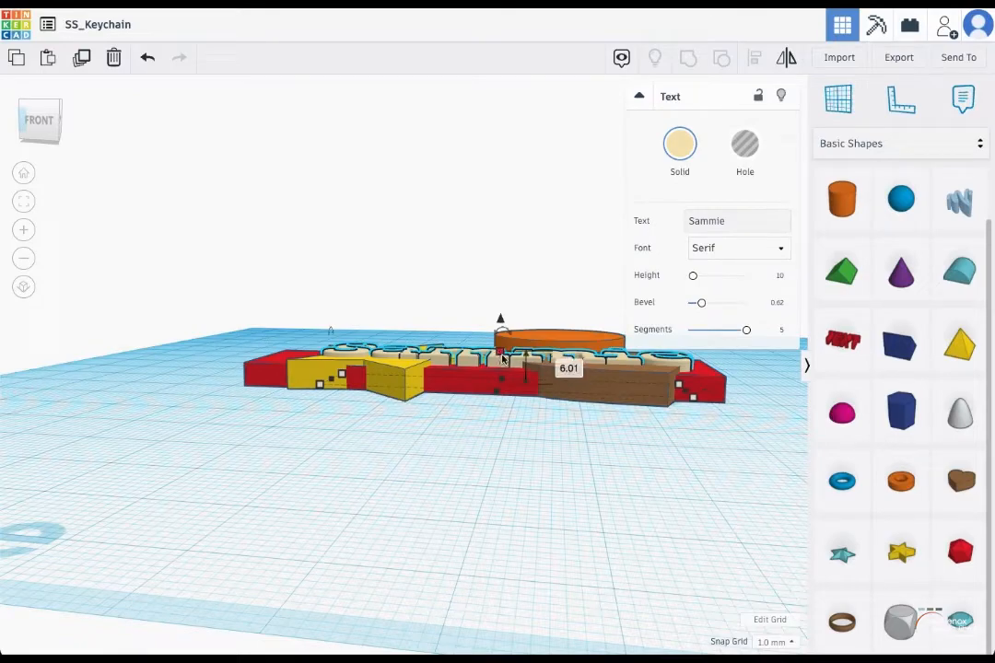
Shrink the heart to about 21 by 21 mm and move it over the red box's rear edge behind the middle letters
{"action": "right_click_drag", "start_coordinate": [489, 392], "coordinate": [474, 476]}
{"action": "scroll", "coordinate": [472, 467], "scroll_direction": "up", "scroll_amount": 2}
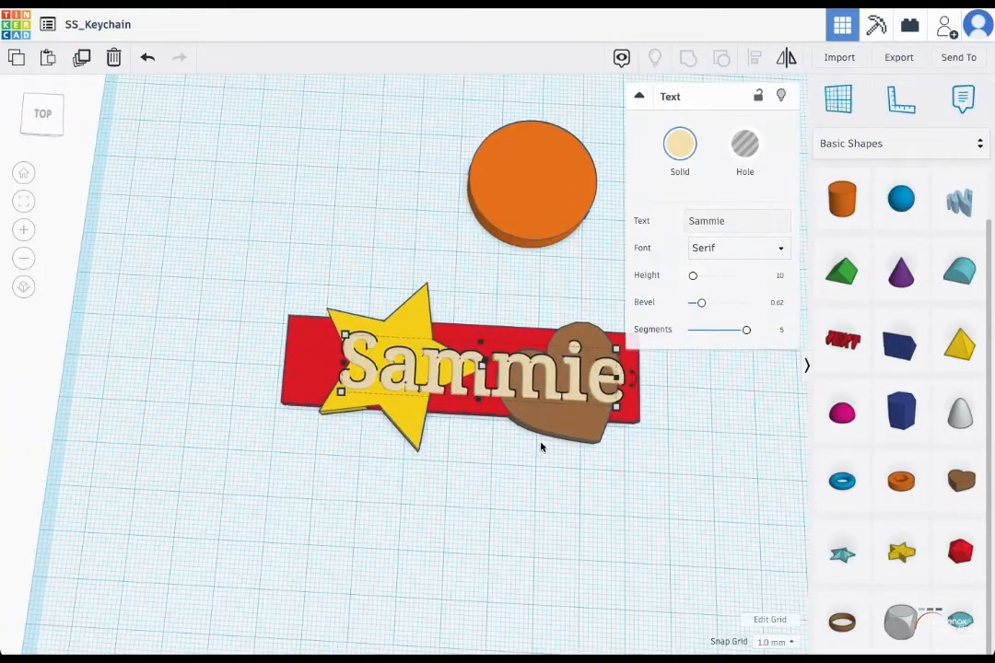
{"action": "left_click", "coordinate": [553, 428]}
{"action": "left_click_drag", "start_coordinate": [612, 446], "coordinate": [584, 419]}
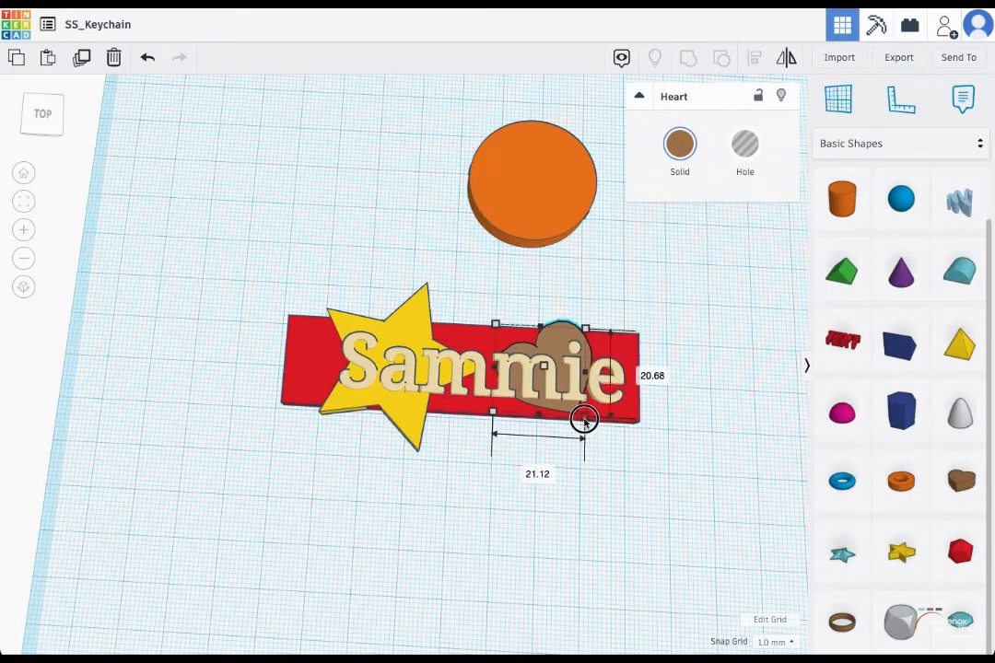
{"action": "left_click_drag", "start_coordinate": [562, 333], "coordinate": [507, 302]}
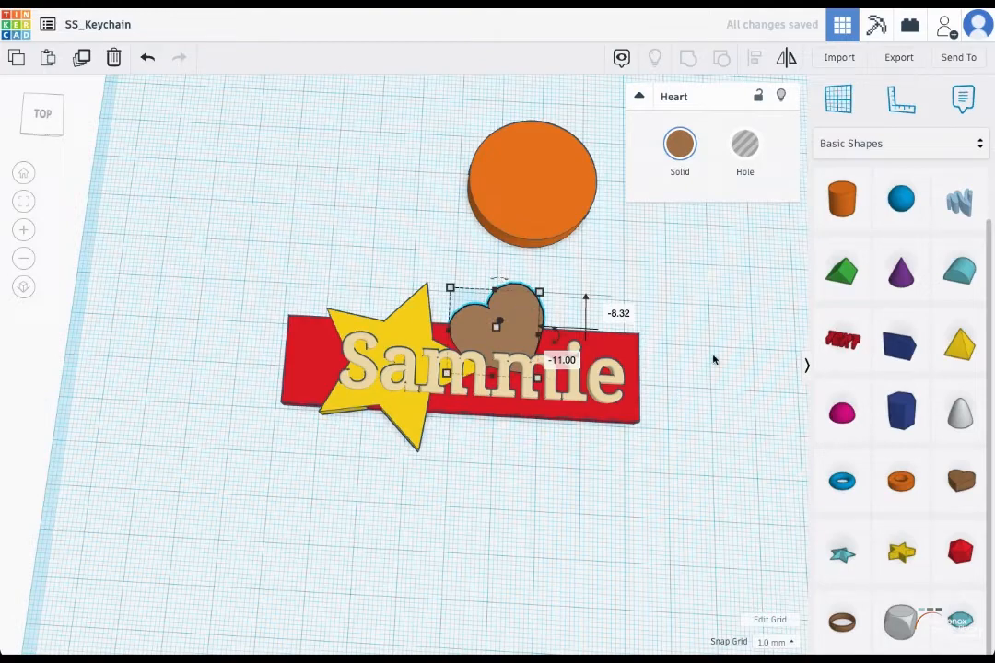
Place a smaller rotated star, about 23 by 24 mm and 4 mm high, under the last letters of the name
{"action": "left_click_drag", "start_coordinate": [898, 553], "coordinate": [642, 391]}
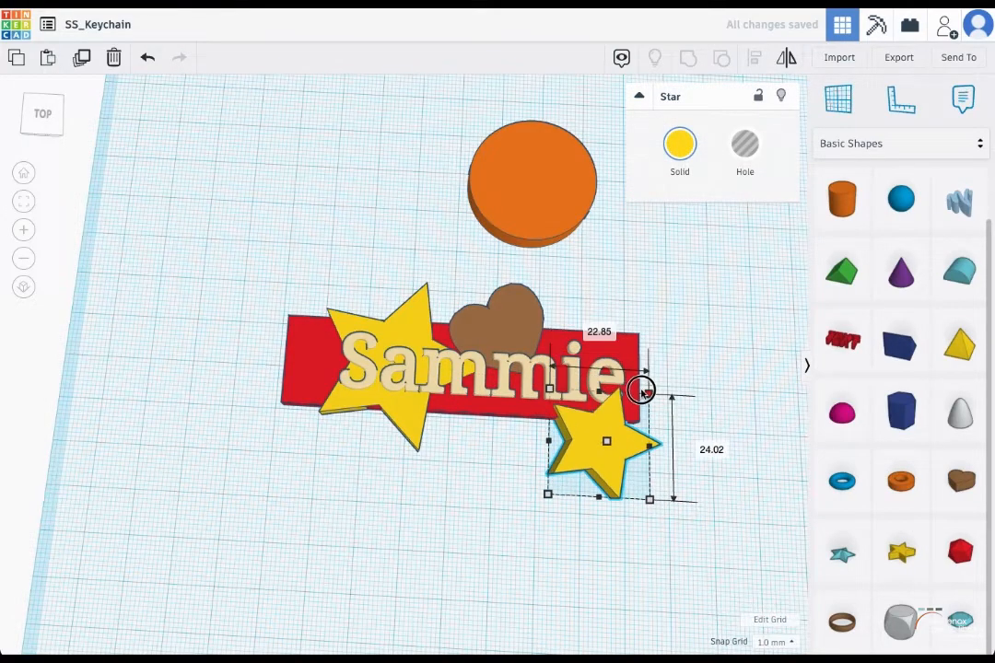
{"action": "left_click_drag", "start_coordinate": [664, 445], "coordinate": [647, 382]}
{"action": "left_click_drag", "start_coordinate": [600, 502], "coordinate": [614, 388]}
{"action": "key", "text": "ctrl+z"}
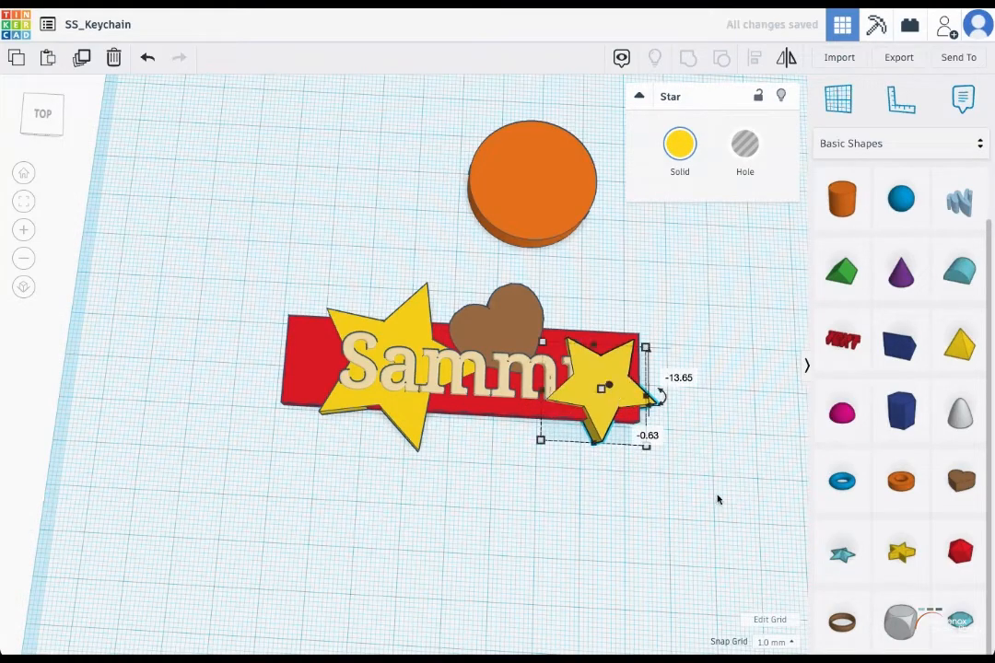
{"action": "right_click_drag", "start_coordinate": [717, 500], "coordinate": [677, 391]}
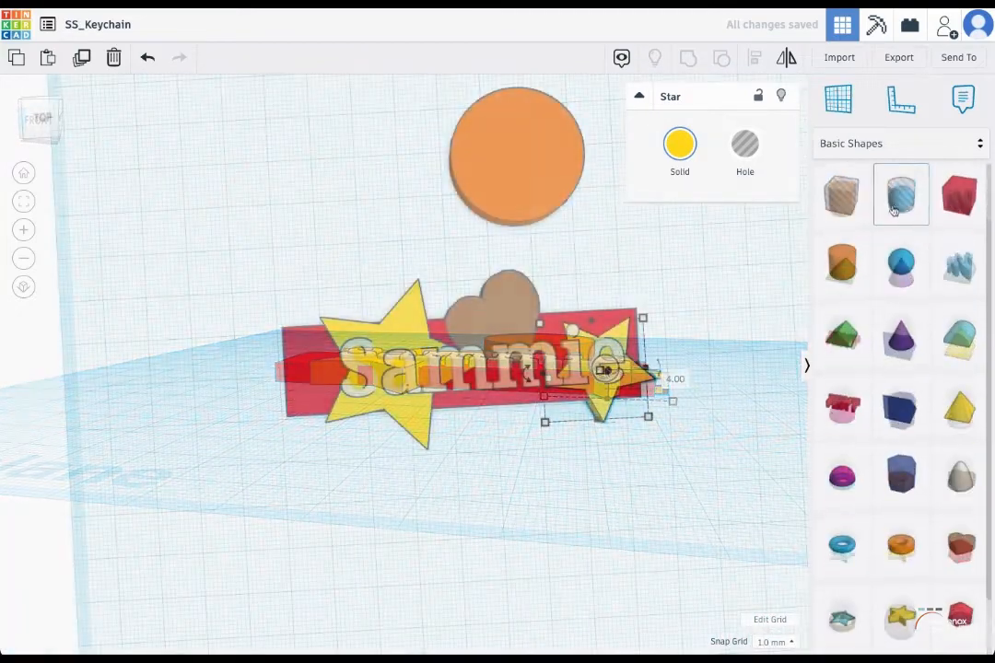
Add a hole cylinder at the red box's free end and set its length and width to 5 mm
{"action": "left_click_drag", "start_coordinate": [901, 196], "coordinate": [318, 393]}
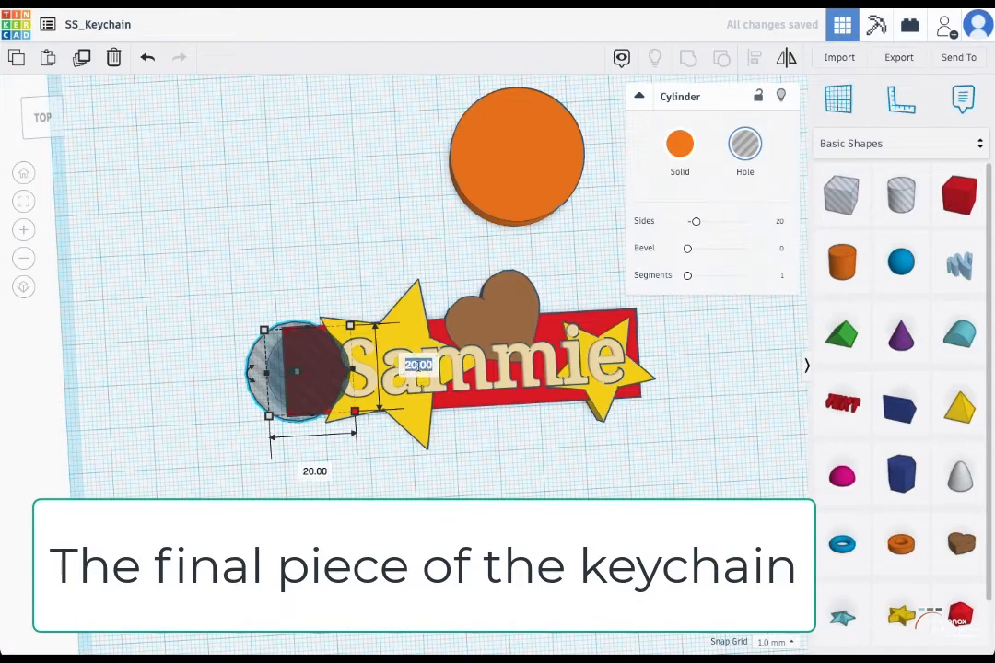
{"action": "type", "text": "5"}
{"action": "key", "text": "Tab"}
{"action": "type", "text": "5"}
{"action": "key", "text": "Return"}
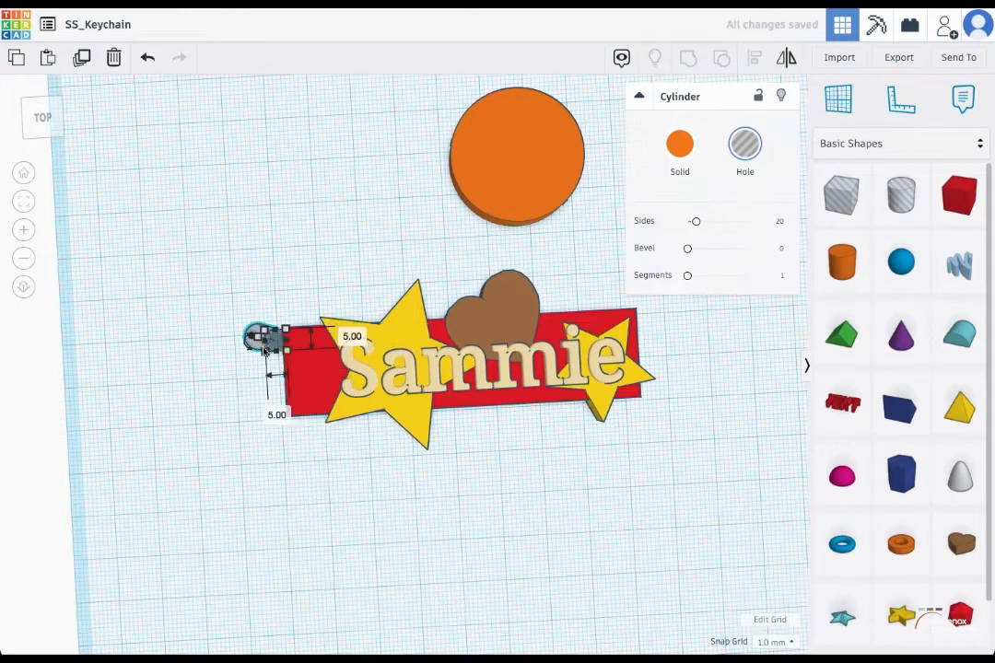
Move the hole cylinder onto the red box's empty end, centred across the box's width before the first letter
{"action": "key", "text": "Right"}
{"action": "key", "text": "Right"}
{"action": "key", "text": "Right"}
{"action": "key", "text": "Right"}
{"action": "key", "text": "Right"}
{"action": "key", "text": "Right"}
{"action": "key", "text": "Down"}
{"action": "key", "text": "Down"}
{"action": "key", "text": "Down"}
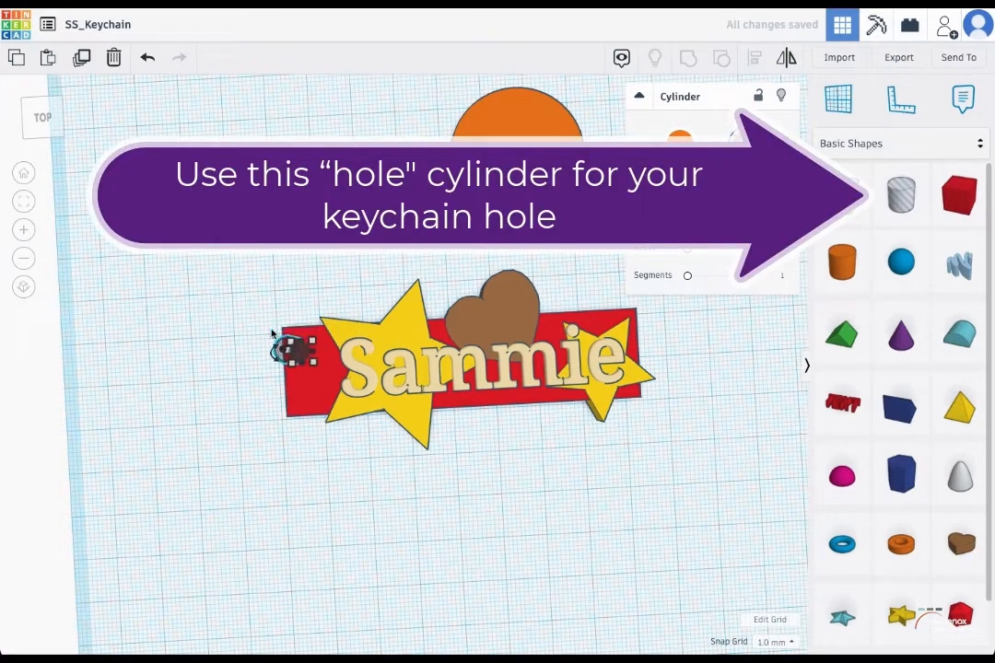
{"action": "key", "text": "Down"}
{"action": "key", "text": "Down"}
{"action": "key", "text": "Right"}
{"action": "key", "text": "Right"}
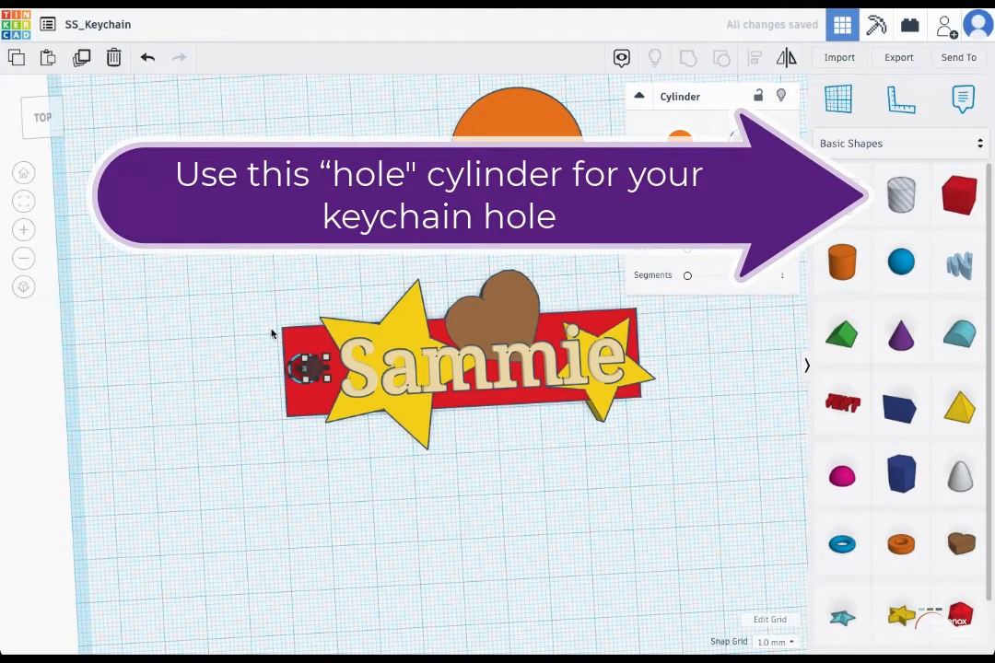
Lower the hole cylinder so that it still passes through the red box's empty end
{"action": "left_click", "coordinate": [22, 200]}
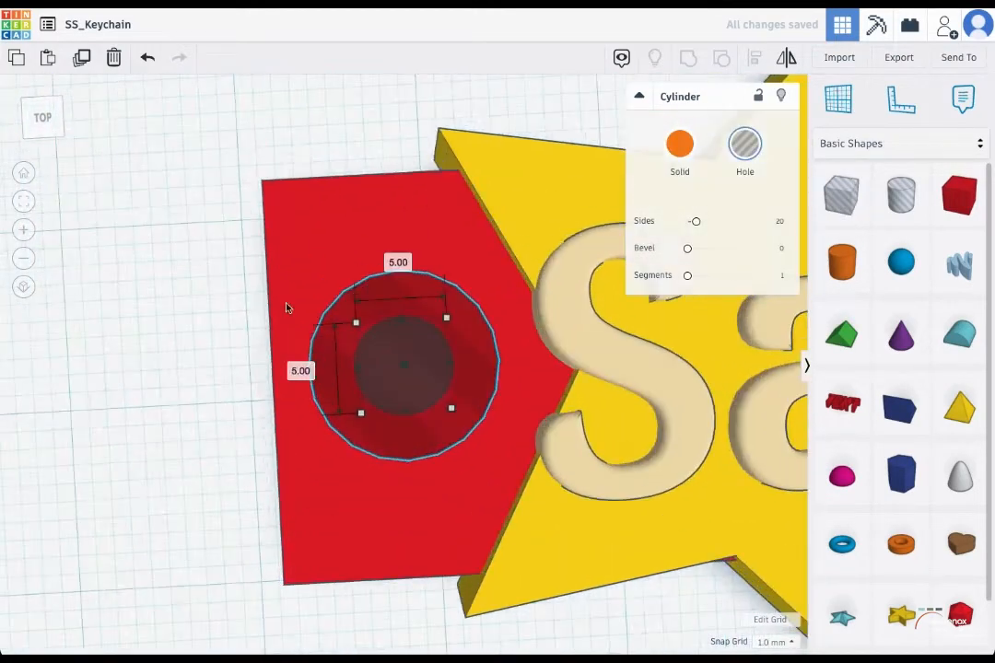
{"action": "right_click_drag", "start_coordinate": [551, 477], "coordinate": [543, 345]}
{"action": "scroll", "coordinate": [554, 401], "scroll_direction": "down", "scroll_amount": 5}
{"action": "left_click_drag", "start_coordinate": [403, 278], "coordinate": [403, 312]}
Group the box, name, stars, heart and hole cylinder to cut the keyring hole, leaving the orange cylinder out
{"action": "right_click_drag", "start_coordinate": [462, 414], "coordinate": [516, 552]}
{"action": "left_click_drag", "start_coordinate": [266, 295], "coordinate": [792, 465]}
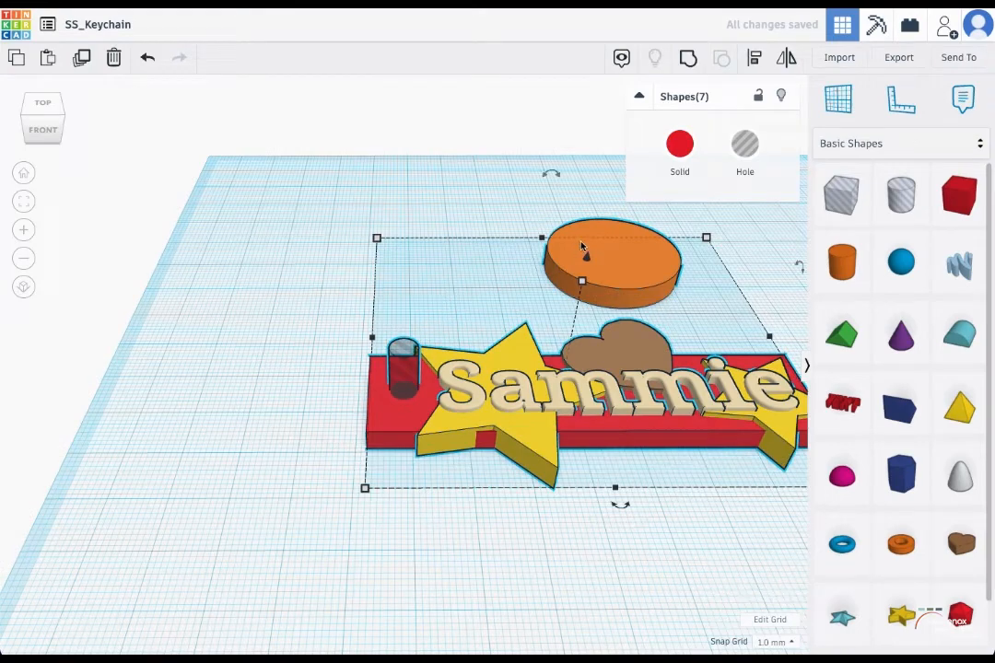
{"action": "left_click", "coordinate": [581, 246], "text": "shift"}
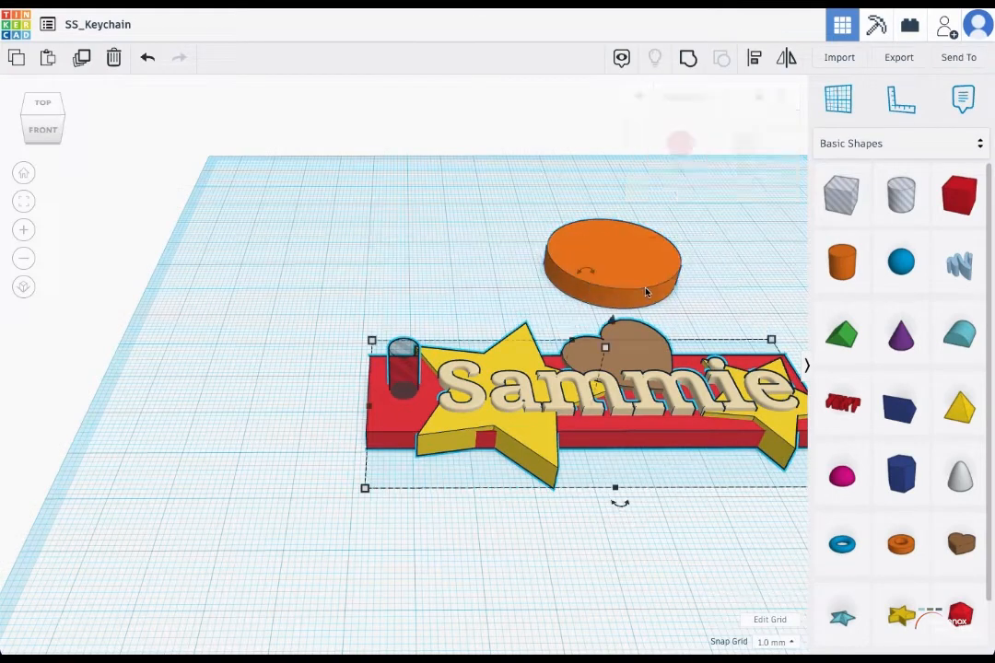
{"action": "left_click", "coordinate": [677, 59]}
{"action": "right_click_drag", "start_coordinate": [337, 424], "coordinate": [324, 561]}
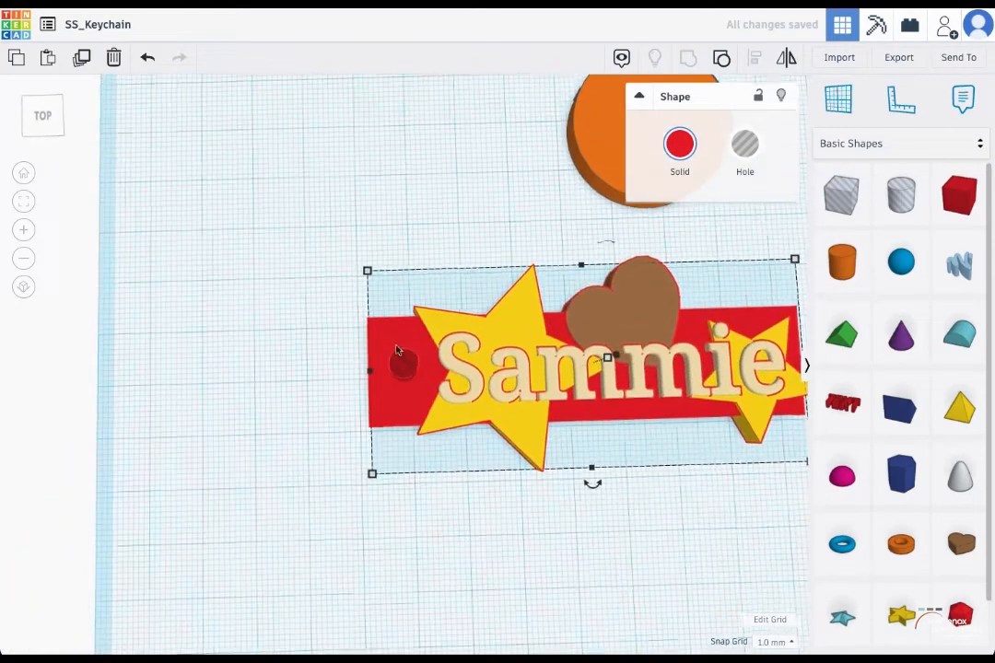
{"action": "left_click", "coordinate": [511, 474]}
{"action": "left_click", "coordinate": [526, 422]}
{"action": "left_click", "coordinate": [24, 200]}
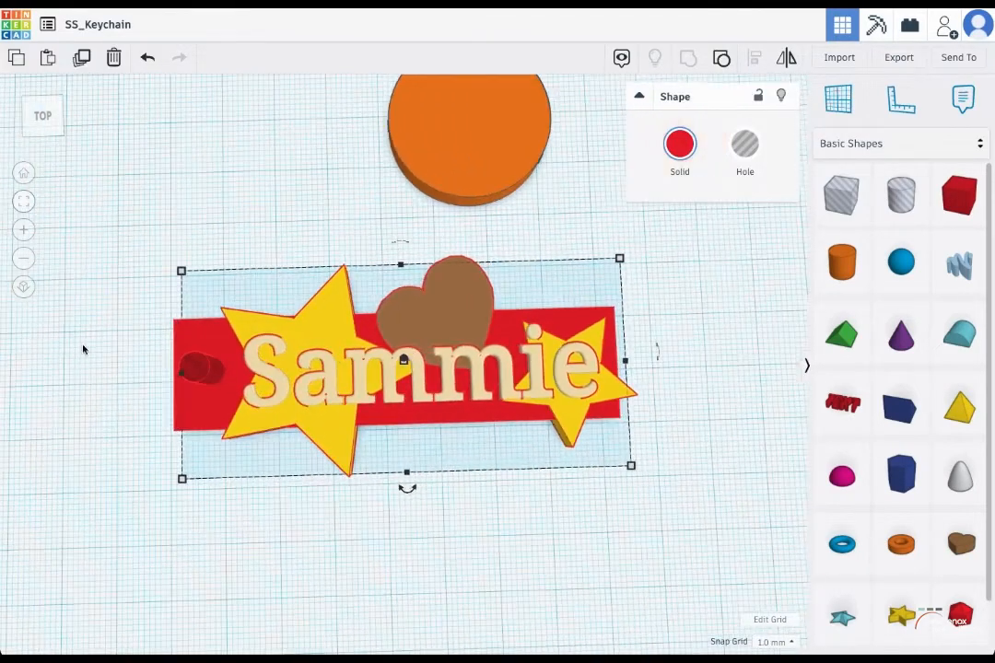
{"action": "scroll", "coordinate": [104, 348], "scroll_direction": "down", "scroll_amount": 3}
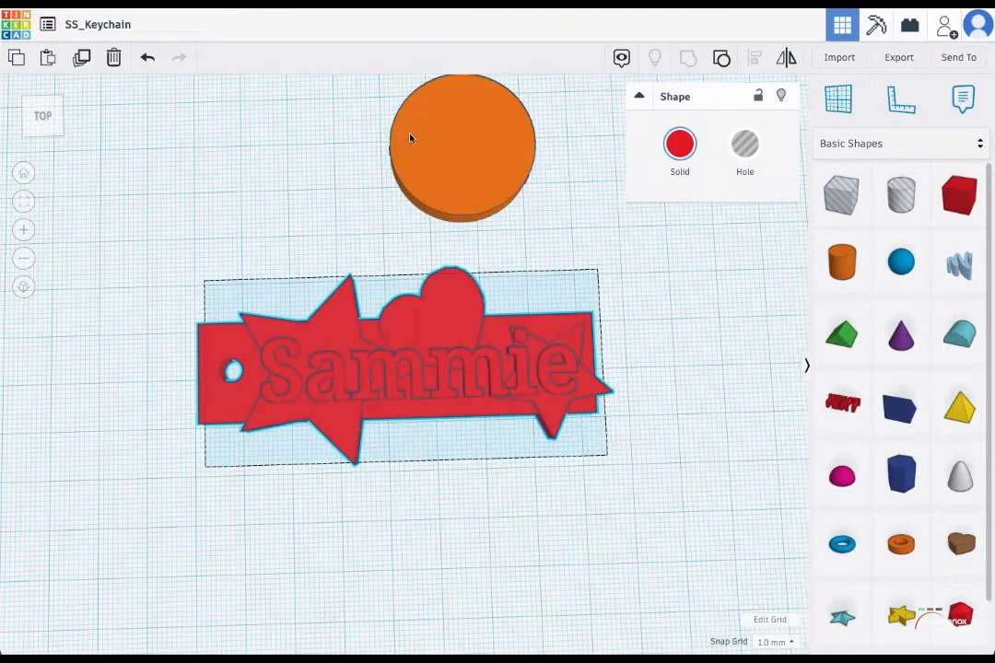
Add a tube shape overlapping the rear edge of the orange cylinder, centred across its width
{"action": "left_click", "coordinate": [409, 138]}
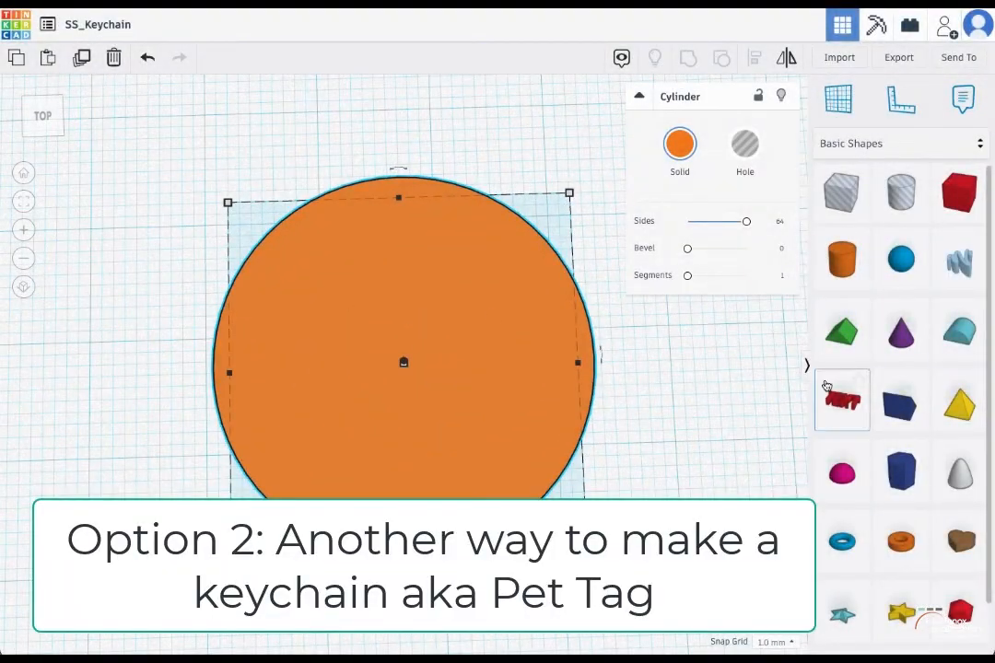
{"action": "left_click_drag", "start_coordinate": [900, 543], "coordinate": [604, 169]}
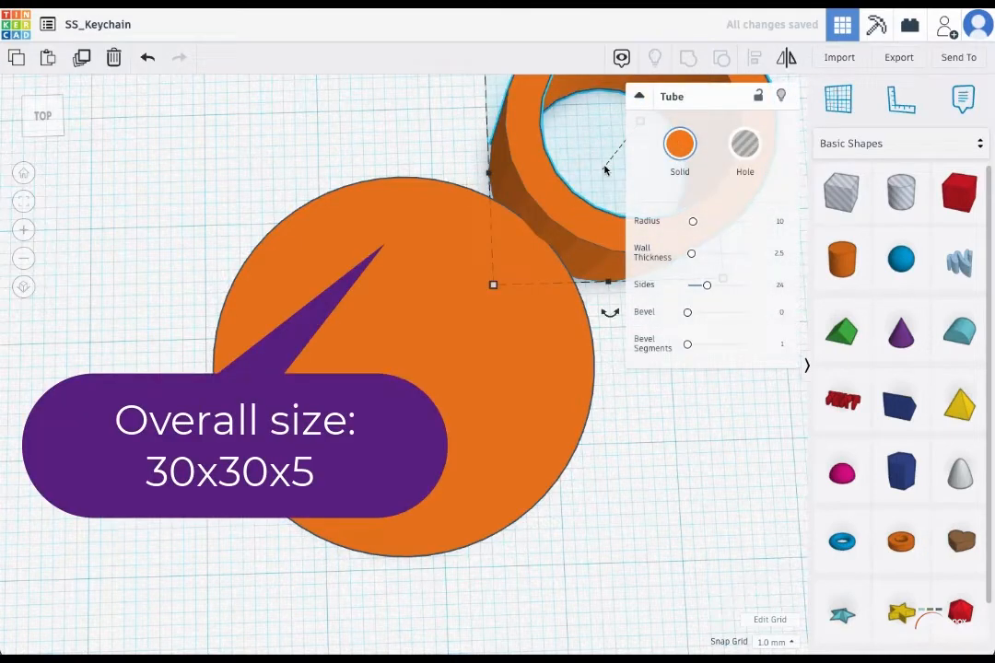
{"action": "key", "text": "ctrl+z"}
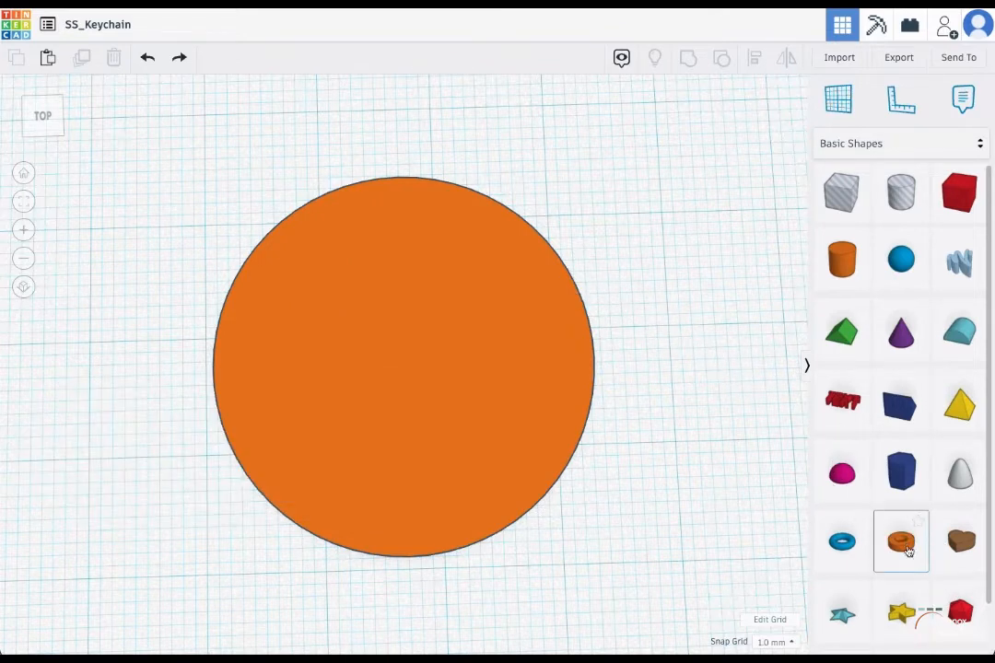
{"action": "left_click_drag", "start_coordinate": [901, 541], "coordinate": [402, 198]}
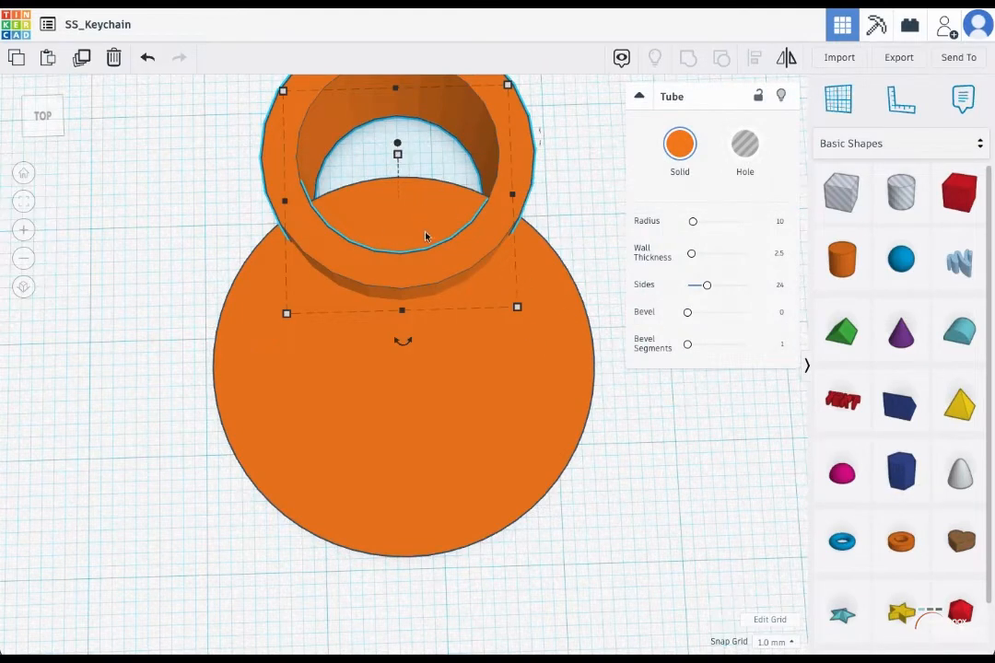
Set the tube's height to 5 mm
{"action": "right_click_drag", "start_coordinate": [422, 244], "coordinate": [428, 119]}
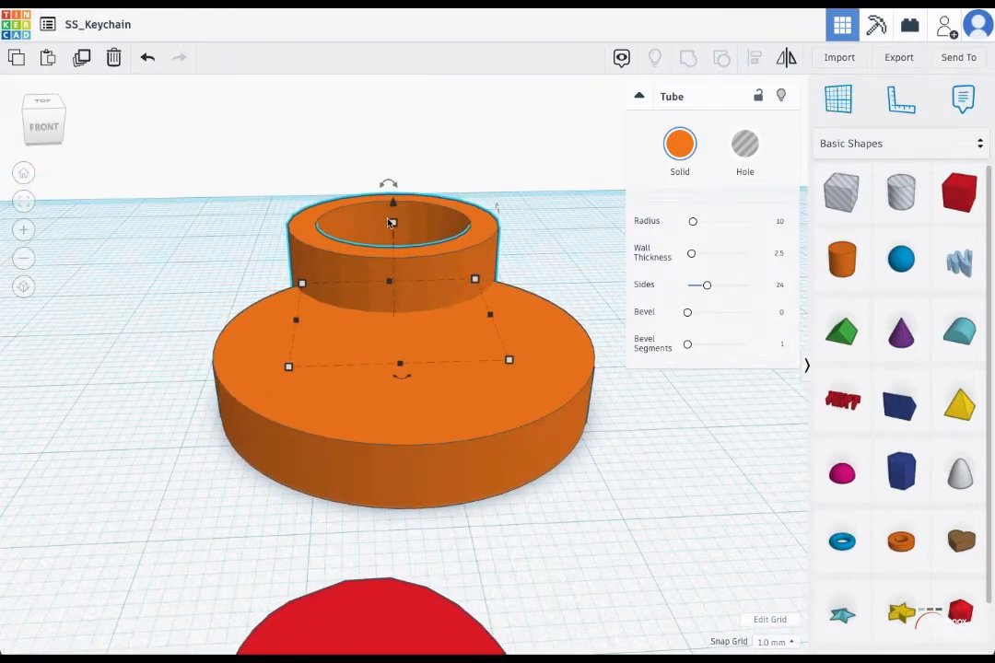
{"action": "left_click", "coordinate": [552, 359]}
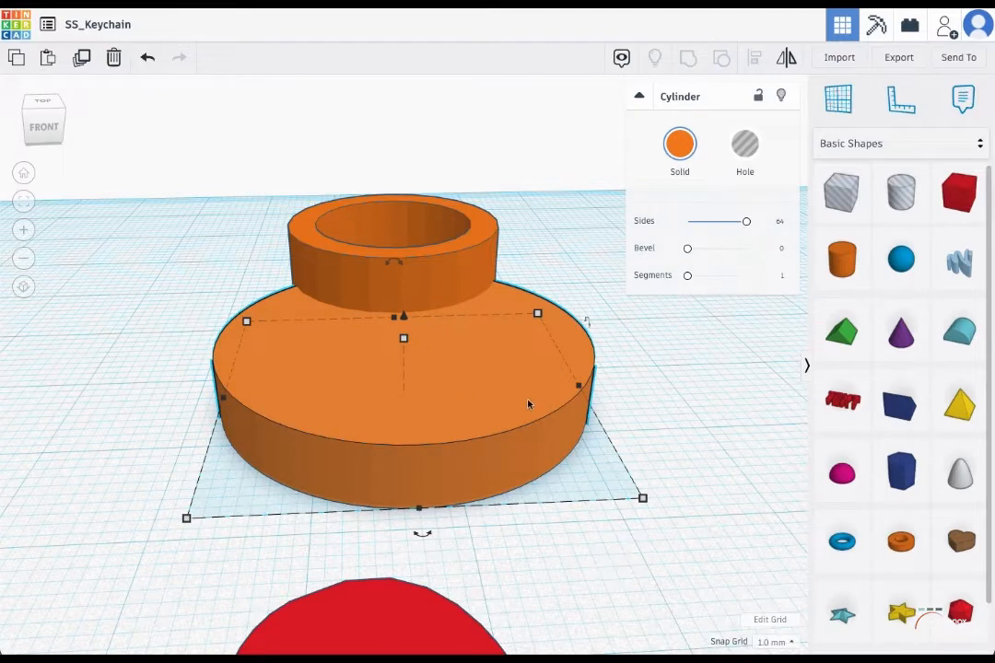
{"action": "left_click", "coordinate": [350, 207]}
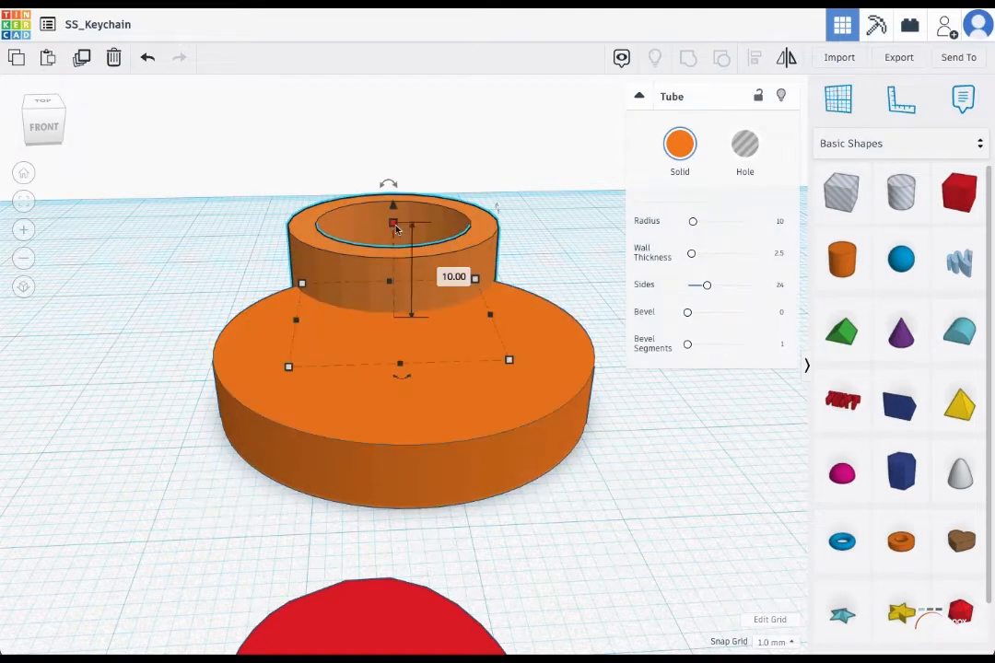
{"action": "left_click", "coordinate": [449, 270]}
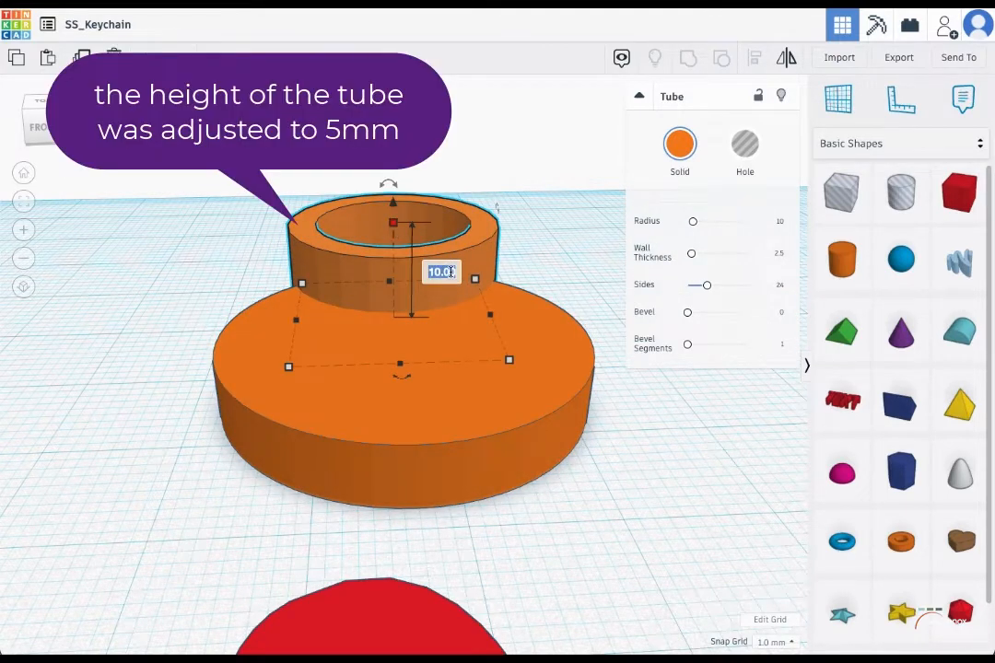
{"action": "type", "text": "5"}
{"action": "key", "text": "Return"}
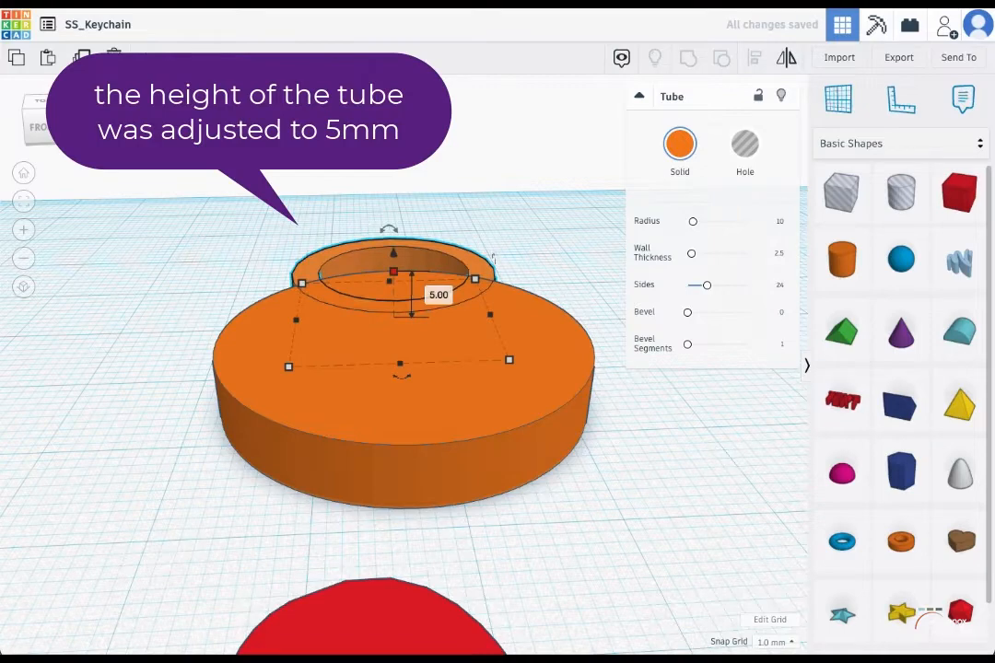
Smooth the tube by raising its number of sides to 64
{"action": "left_click", "coordinate": [438, 203]}
{"action": "right_click_drag", "start_coordinate": [465, 262], "coordinate": [486, 115]}
{"action": "left_click", "coordinate": [474, 129]}
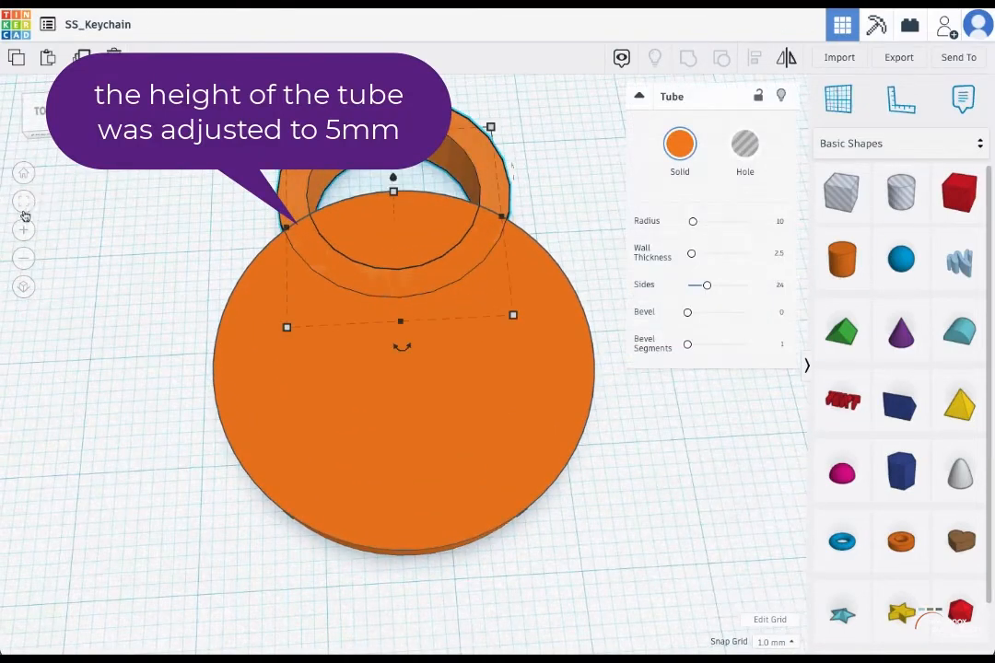
{"action": "scroll", "coordinate": [206, 195], "scroll_direction": "up", "scroll_amount": 5}
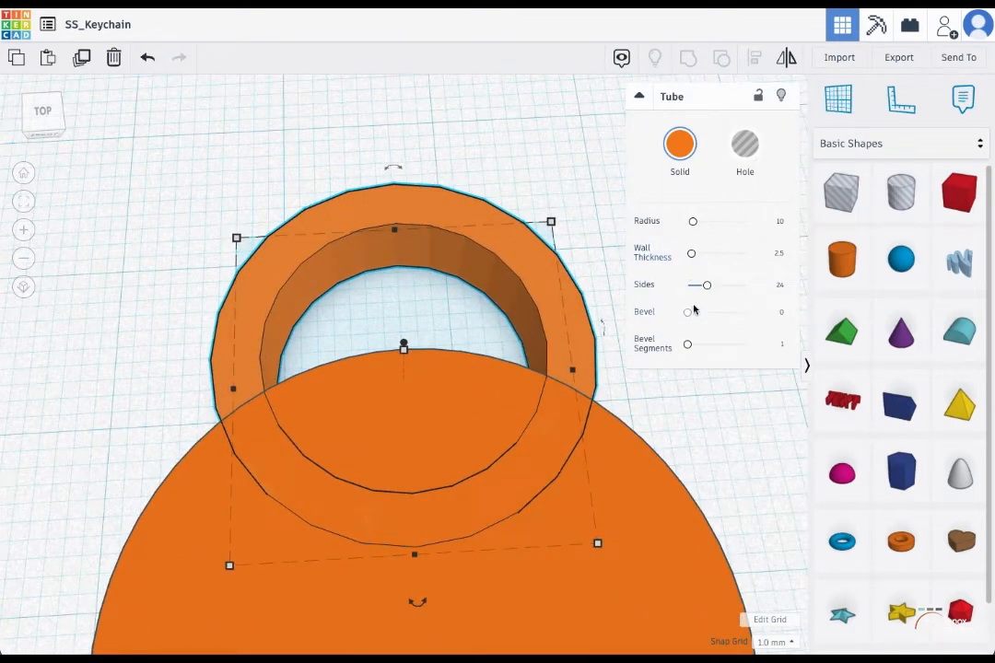
{"action": "left_click_drag", "start_coordinate": [725, 287], "coordinate": [789, 284]}
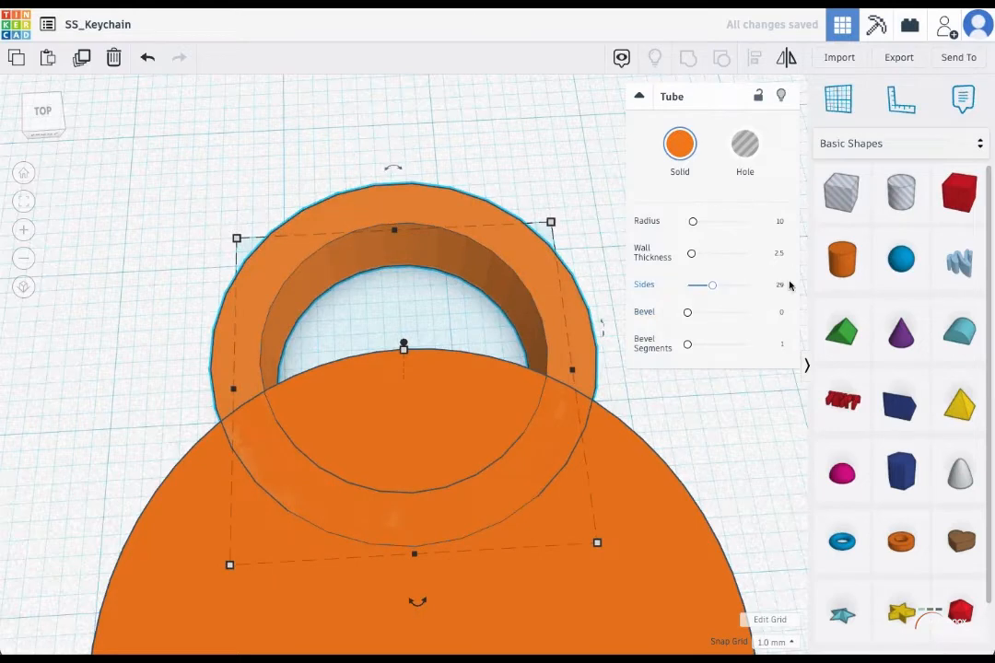
{"action": "left_click_drag", "start_coordinate": [711, 284], "coordinate": [765, 286]}
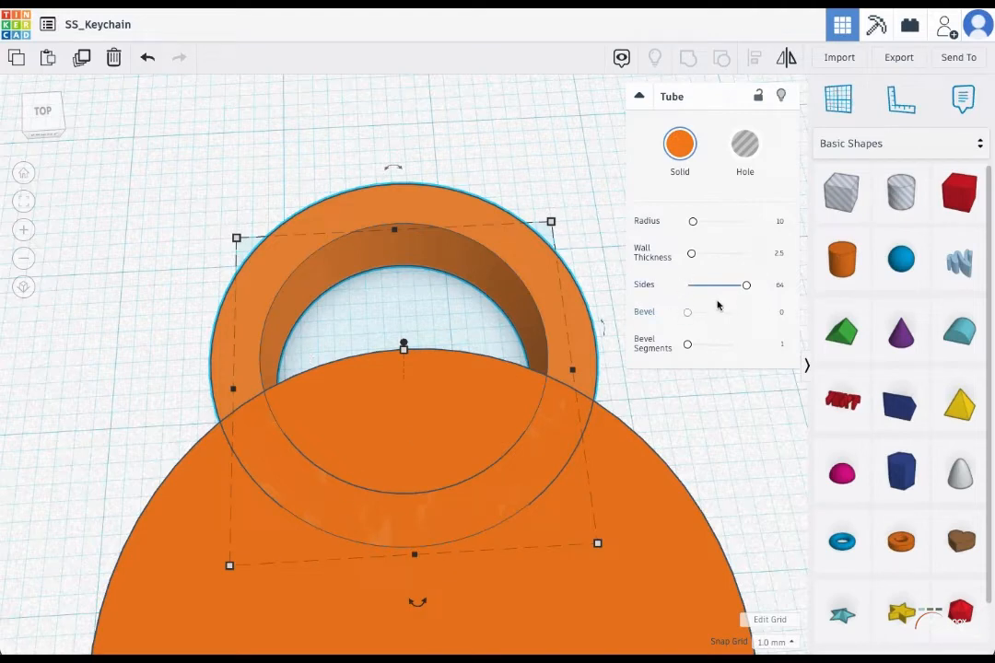
Set the tube's radius to 10 and its wall thickness to about 2.68
{"action": "left_click_drag", "start_coordinate": [693, 221], "coordinate": [693, 228]}
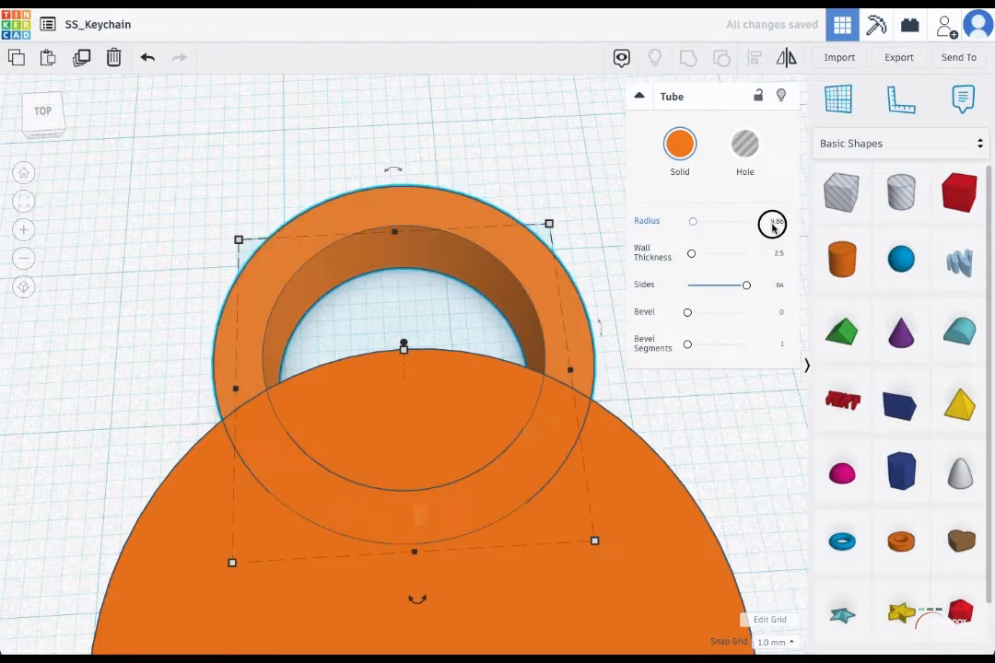
{"action": "left_click", "coordinate": [770, 222]}
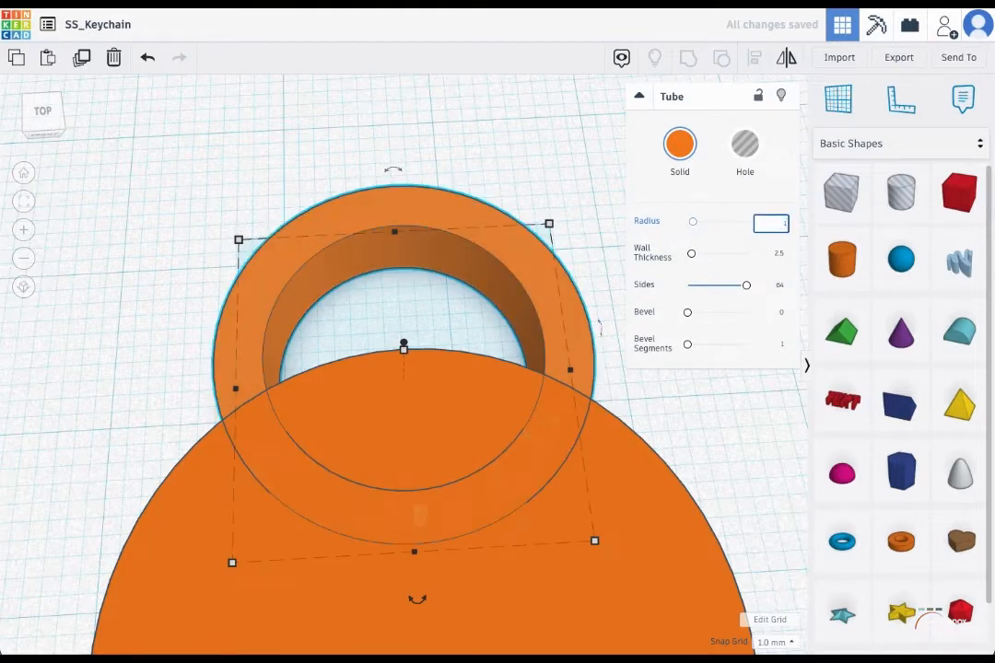
{"action": "type", "text": "10"}
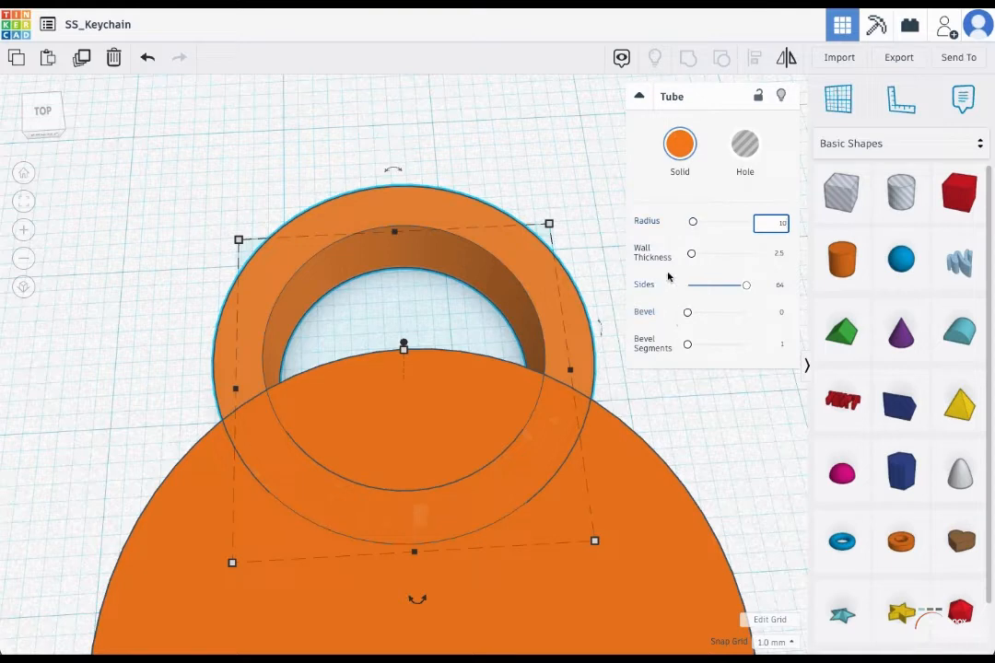
{"action": "left_click_drag", "start_coordinate": [690, 257], "coordinate": [693, 256]}
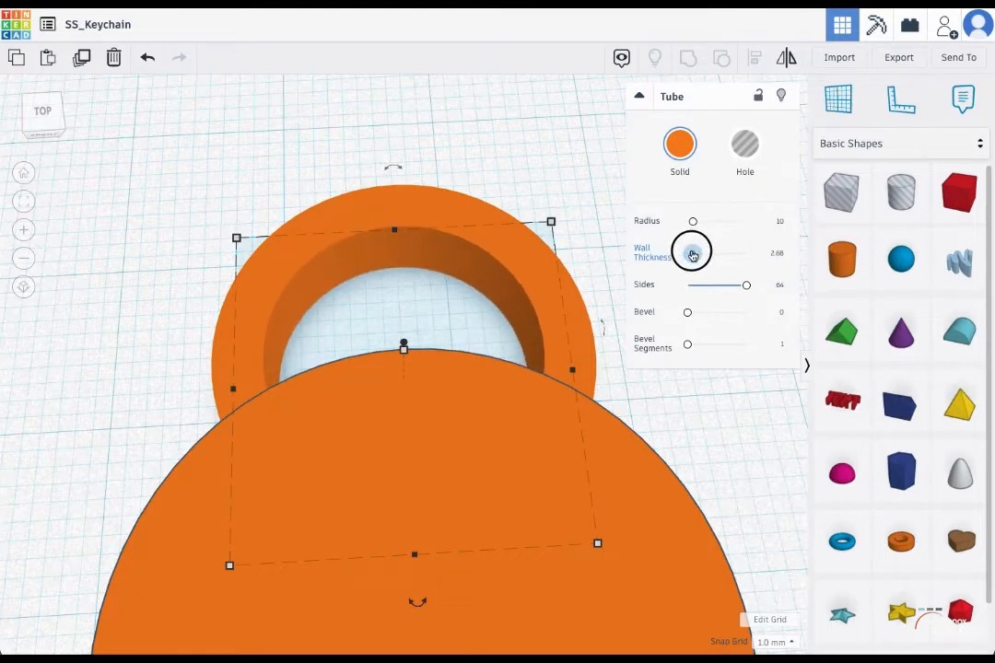
{"action": "left_click_drag", "start_coordinate": [692, 256], "coordinate": [692, 256]}
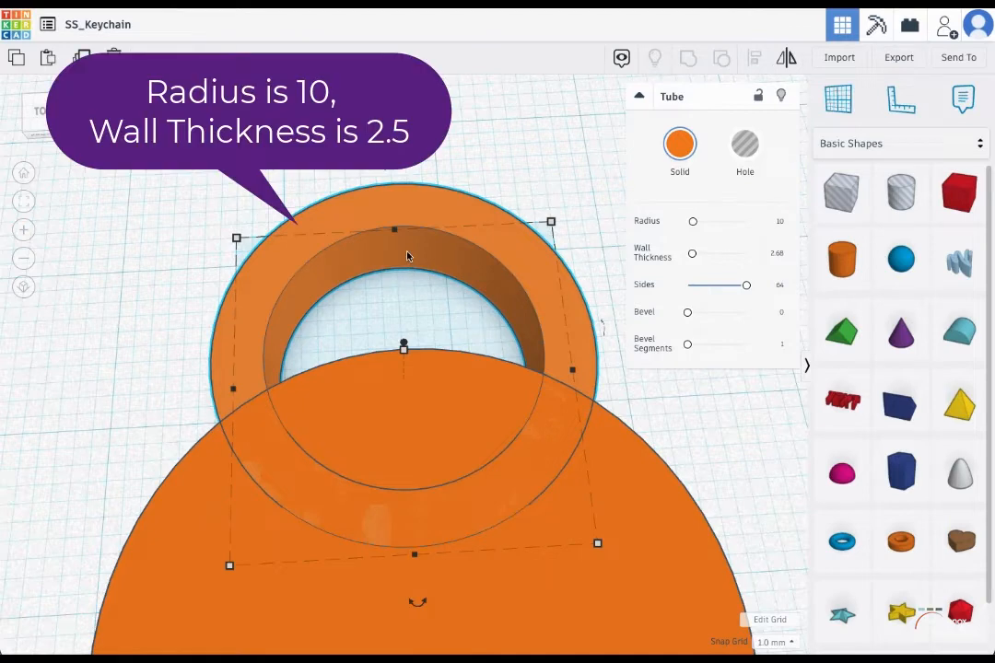
Reposition the tube over the orange cylinder's rear edge so only a crescent of its opening extends beyond the edge
{"action": "key", "text": "Down"}
{"action": "key", "text": "Down"}
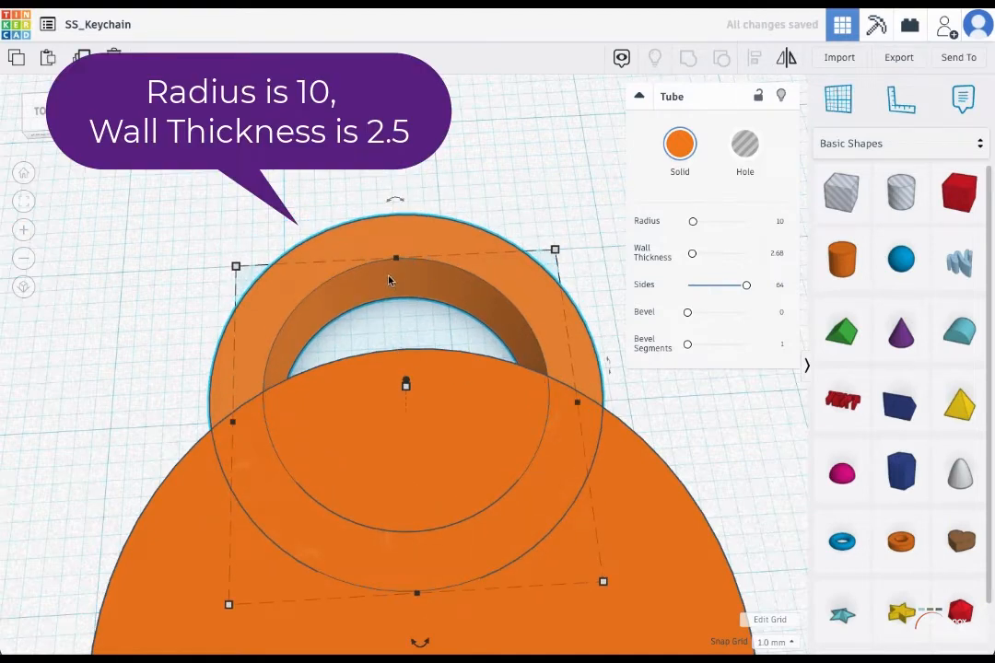
{"action": "left_click_drag", "start_coordinate": [427, 283], "coordinate": [419, 166]}
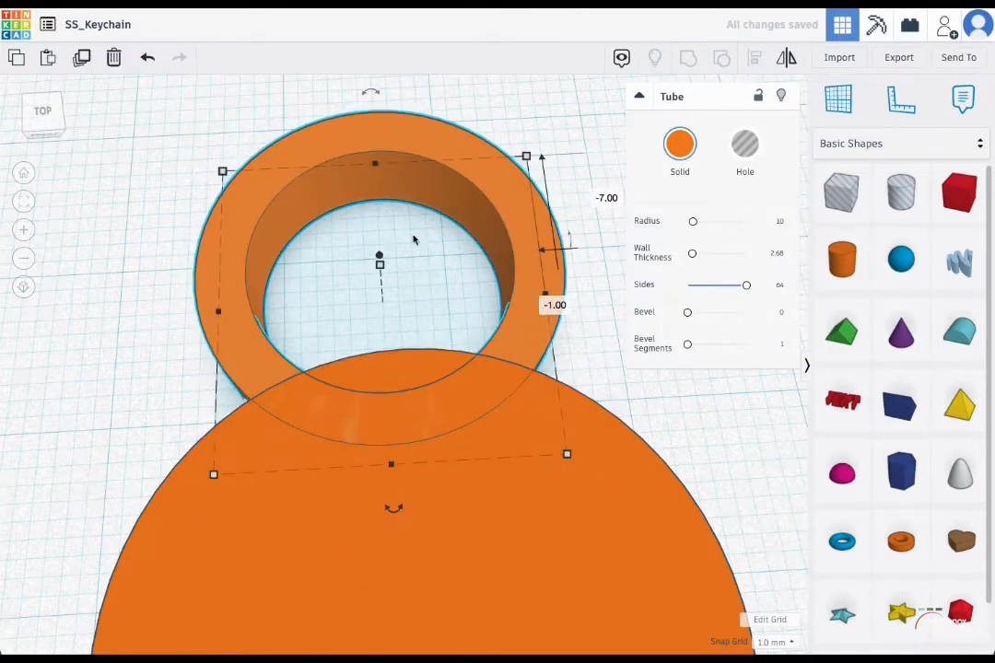
{"action": "scroll", "coordinate": [410, 247], "scroll_direction": "up", "scroll_amount": 1}
{"action": "scroll", "coordinate": [410, 248], "scroll_direction": "down", "scroll_amount": 5}
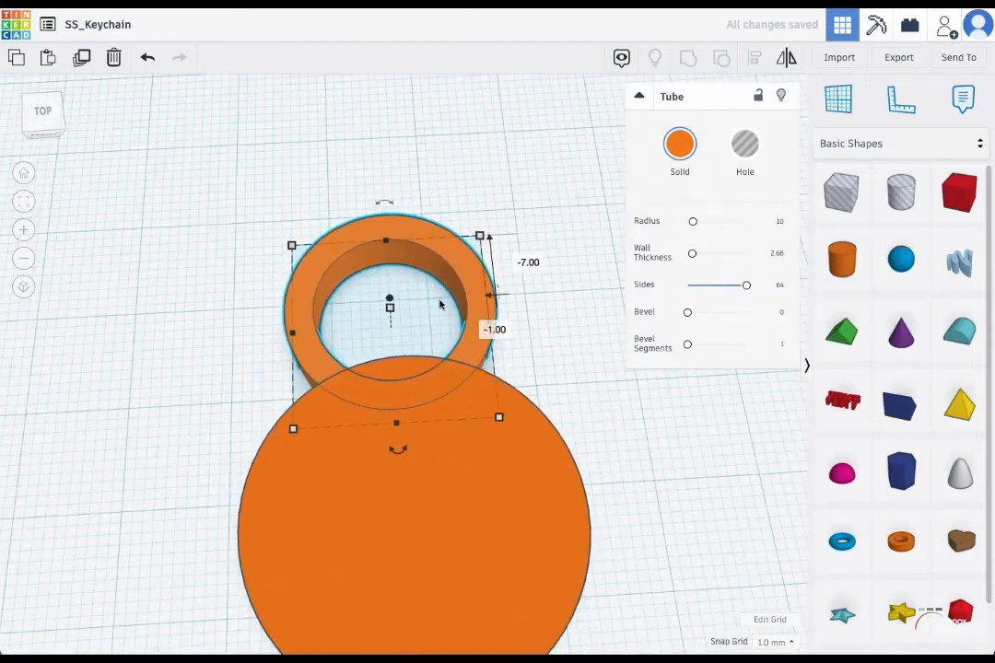
{"action": "mouse_move", "coordinate": [441, 305]}
{"action": "left_mouse_down"}
{"action": "mouse_move", "coordinate": [420, 259]}
{"action": "mouse_move", "coordinate": [413, 295]}
{"action": "mouse_move", "coordinate": [433, 315]}
{"action": "left_mouse_up"}
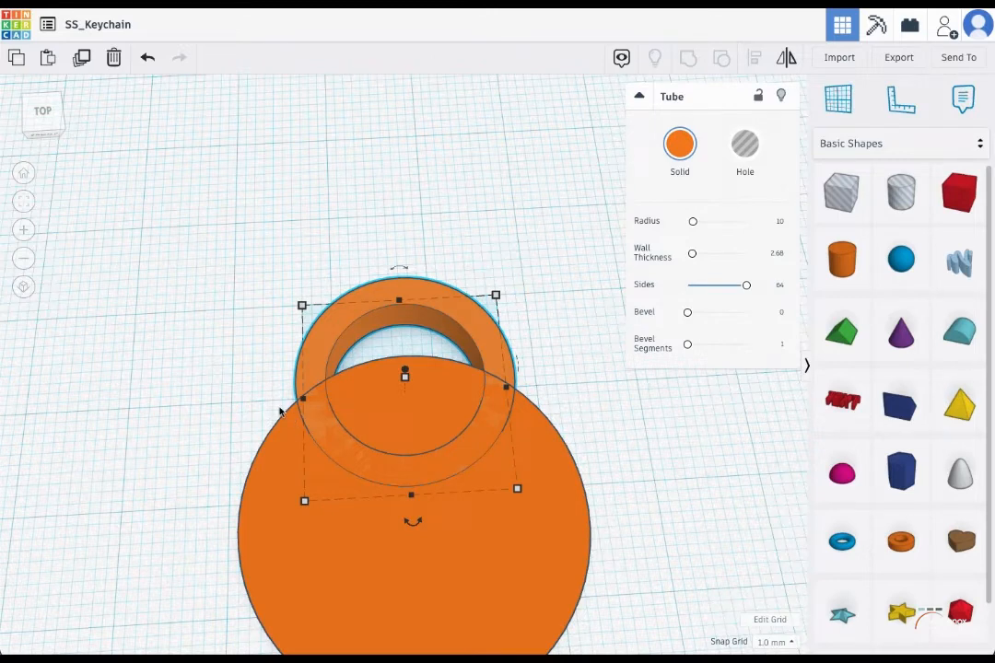
Try thinner tube walls and settle on a wall thickness of about 2.5 mm
{"action": "left_click_drag", "start_coordinate": [692, 257], "coordinate": [695, 257]}
{"action": "left_click_drag", "start_coordinate": [689, 258], "coordinate": [689, 253]}
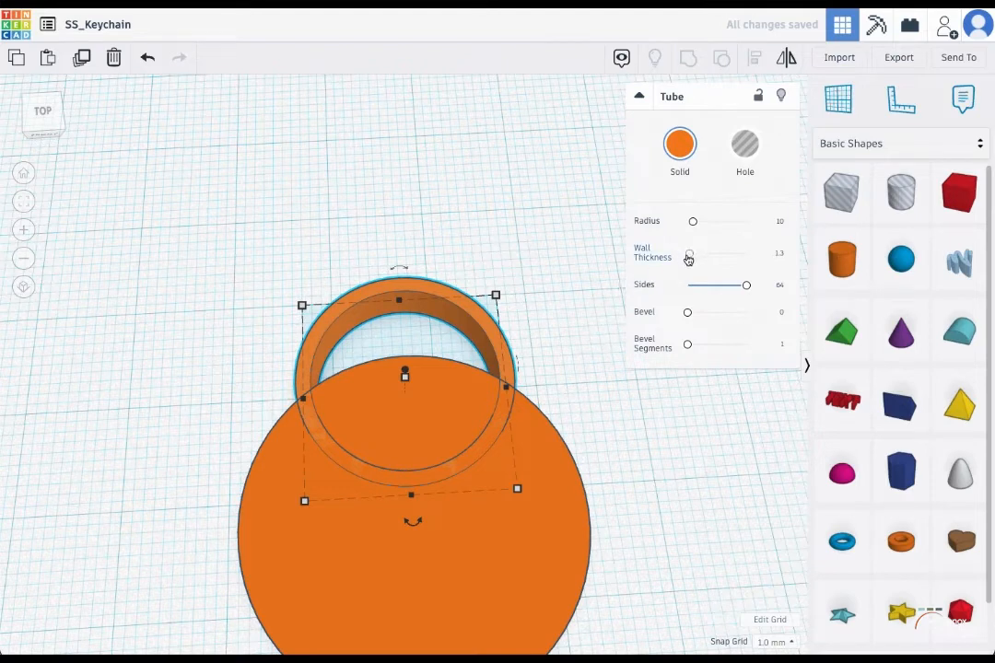
{"action": "left_click_drag", "start_coordinate": [687, 259], "coordinate": [687, 259]}
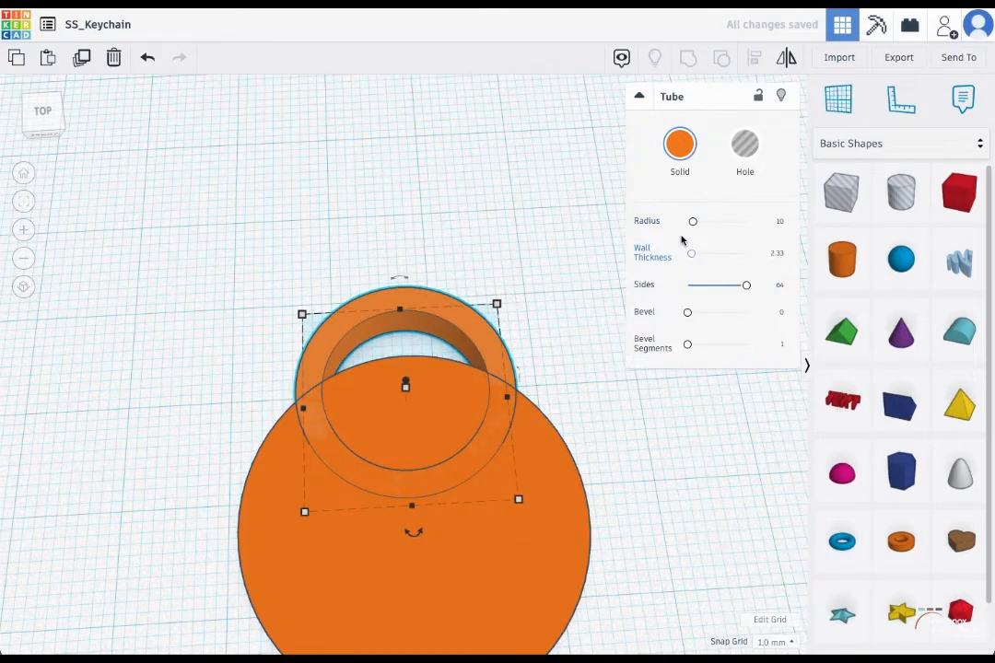
{"action": "left_click", "coordinate": [776, 254]}
{"action": "type", "text": "4"}
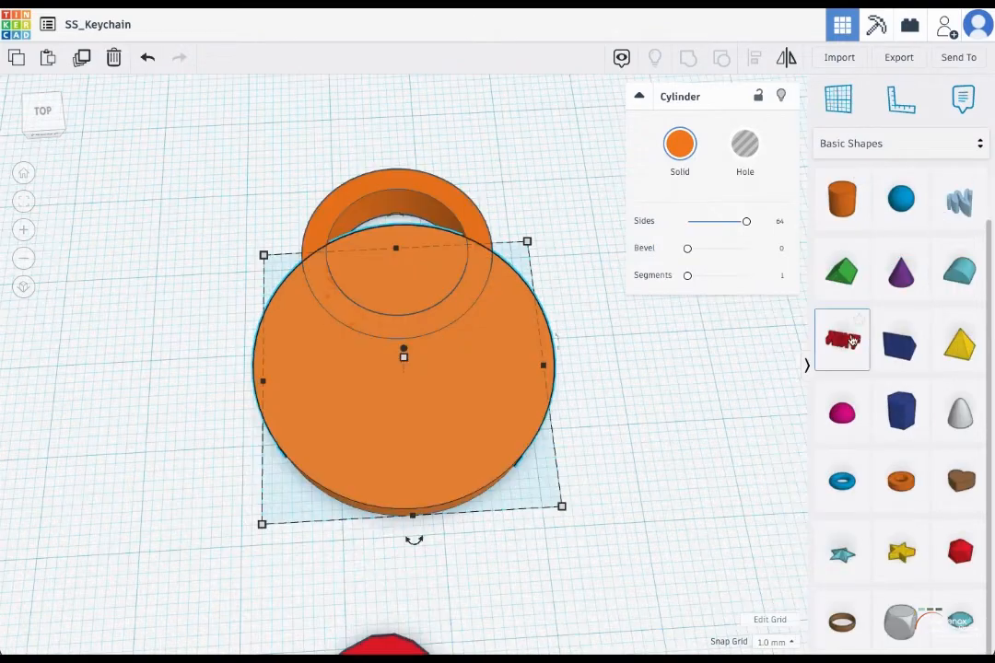
Add a text shape on top of the orange cylinder and change its wording to "Dog"
{"action": "left_click_drag", "start_coordinate": [836, 338], "coordinate": [430, 378]}
{"action": "left_click_drag", "start_coordinate": [721, 219], "coordinate": [617, 226]}
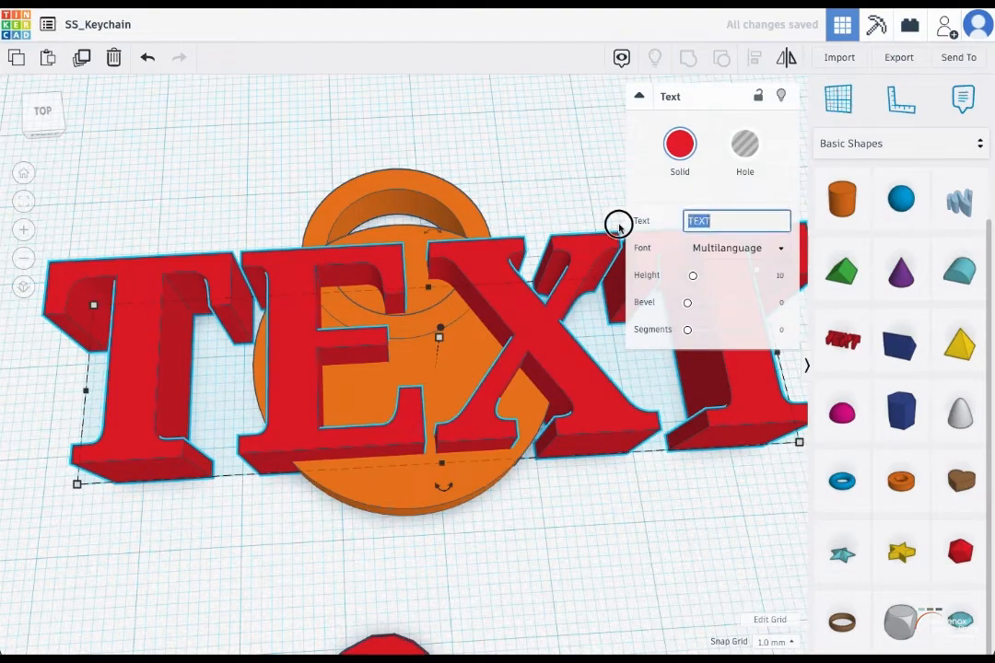
{"action": "left_click", "coordinate": [617, 228]}
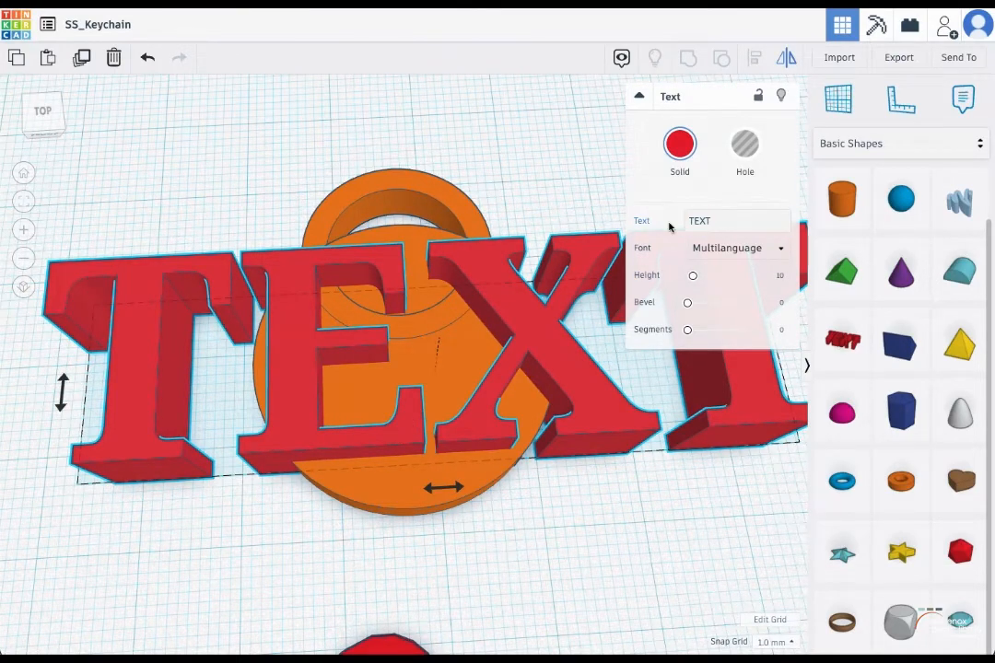
{"action": "double_click", "coordinate": [705, 221]}
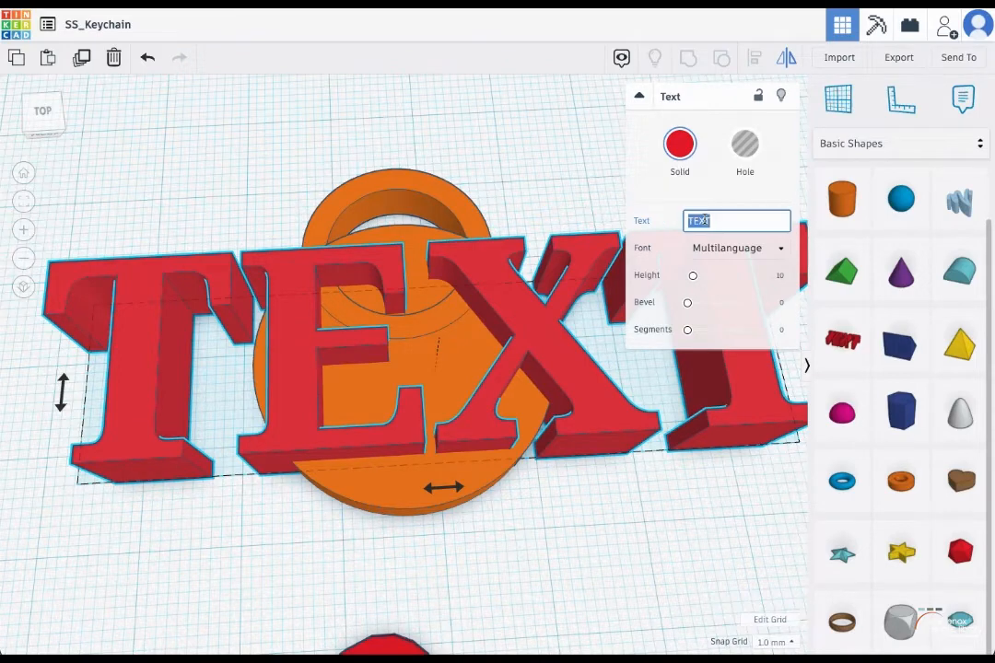
{"action": "type", "text": "Dog"}
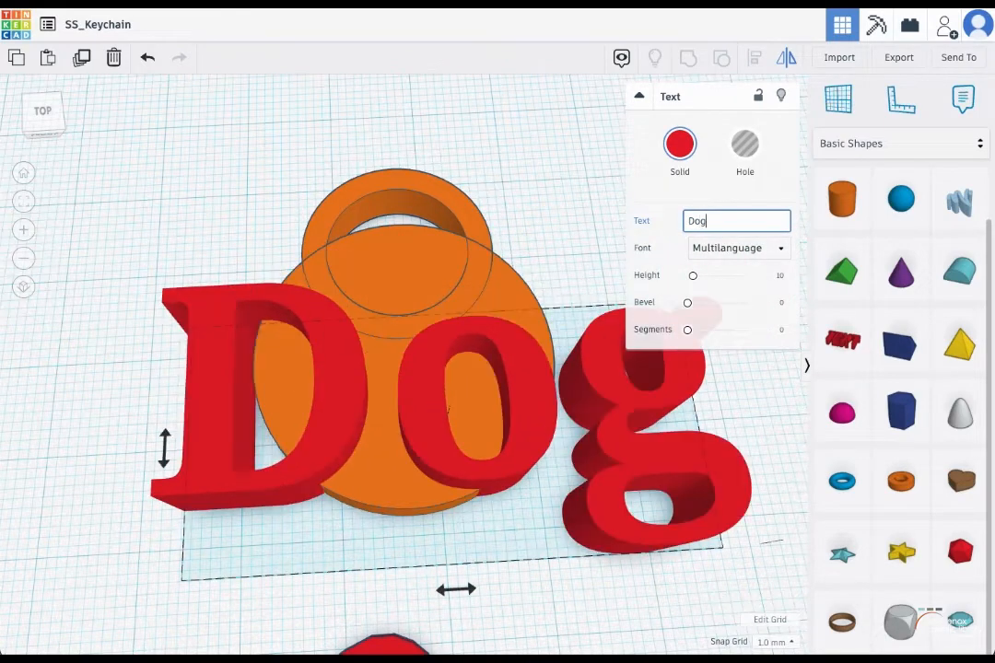
Scale down the "Dog" text and place it so it fits on the orange cylinder's top face
{"action": "left_click", "coordinate": [550, 369]}
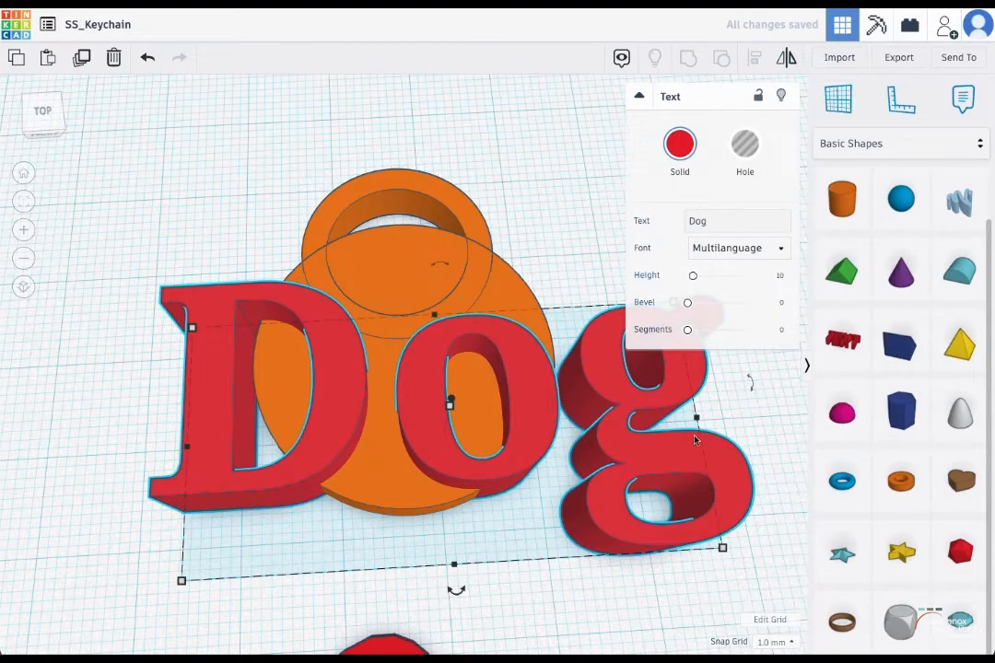
{"action": "left_click_drag", "start_coordinate": [718, 551], "coordinate": [488, 413]}
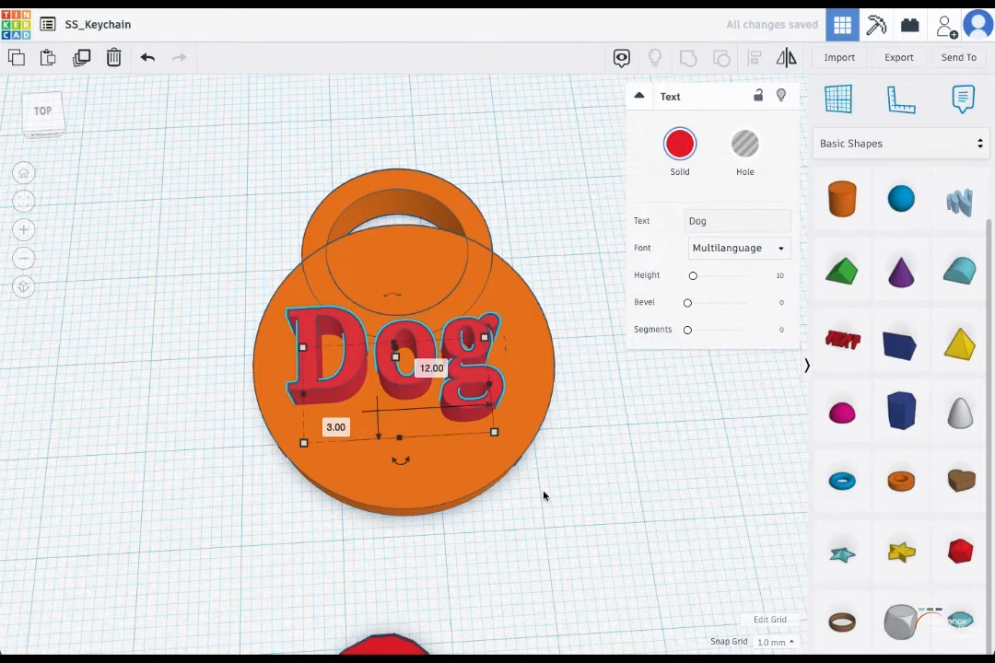
{"action": "right_click_drag", "start_coordinate": [544, 495], "coordinate": [488, 465]}
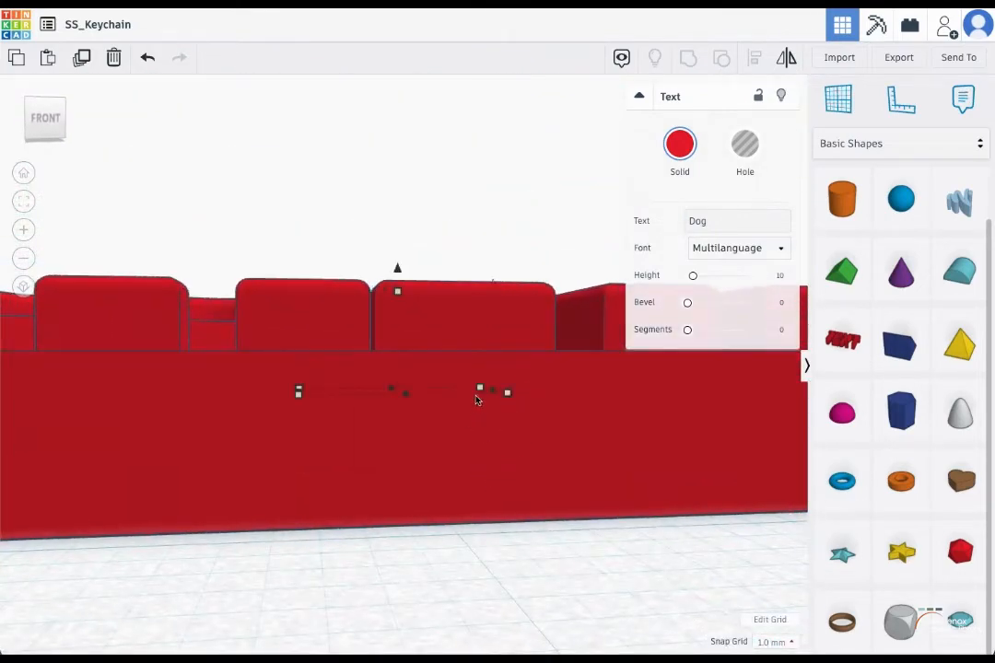
{"action": "left_click_drag", "start_coordinate": [476, 398], "coordinate": [469, 474]}
{"action": "key", "text": "ctrl+z"}
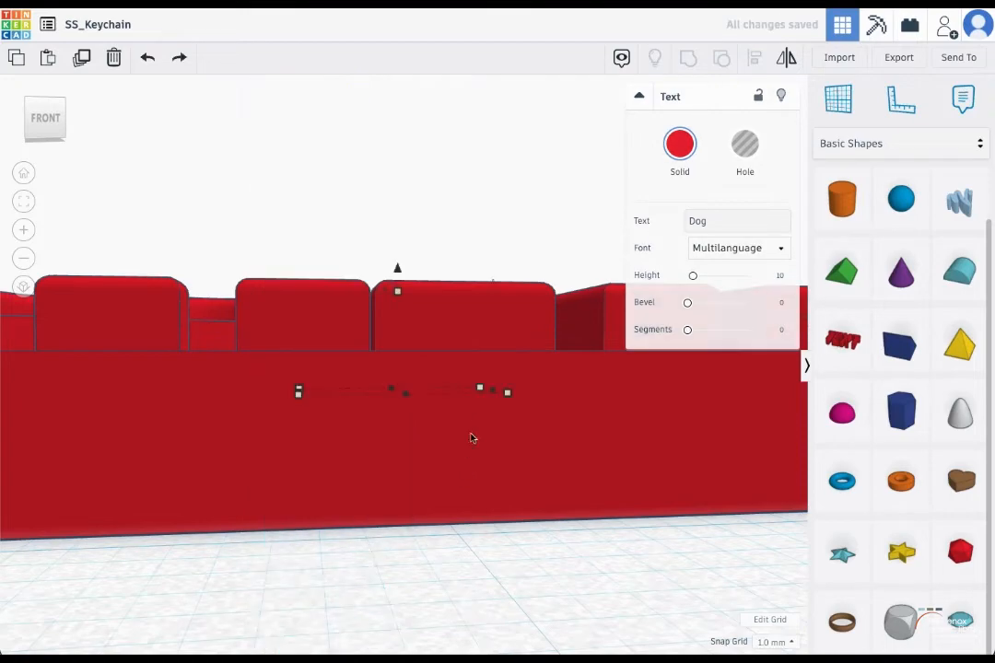
{"action": "right_click_drag", "start_coordinate": [471, 438], "coordinate": [471, 482]}
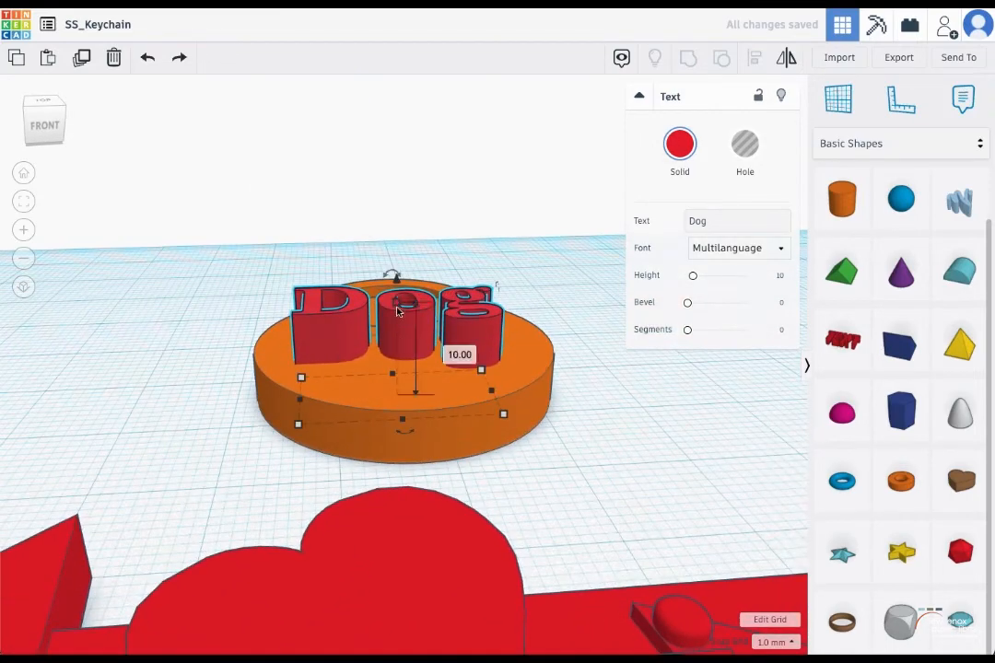
Set the "Dog" text's height to 7 mm and lower the text into the orange cylinder
{"action": "left_click_drag", "start_coordinate": [398, 312], "coordinate": [398, 325]}
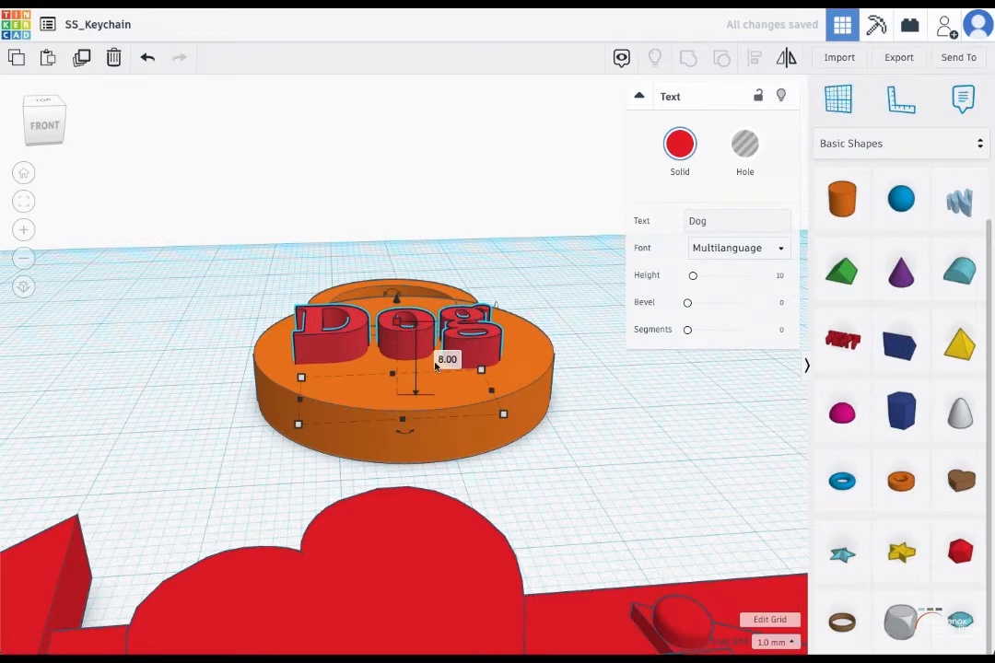
{"action": "left_click", "coordinate": [446, 359]}
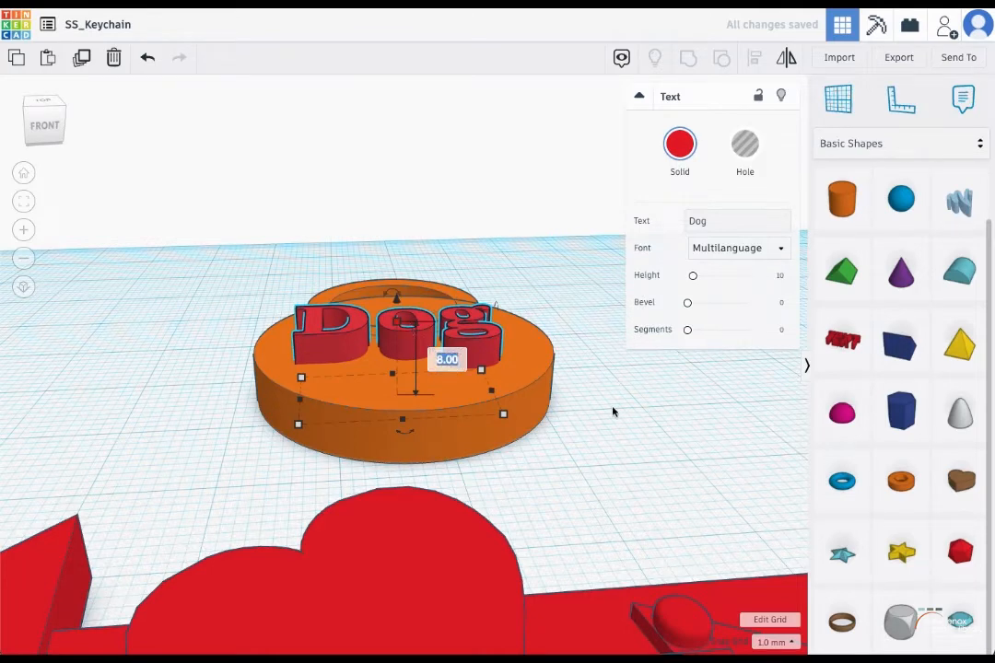
{"action": "type", "text": "7"}
{"action": "key", "text": "Return"}
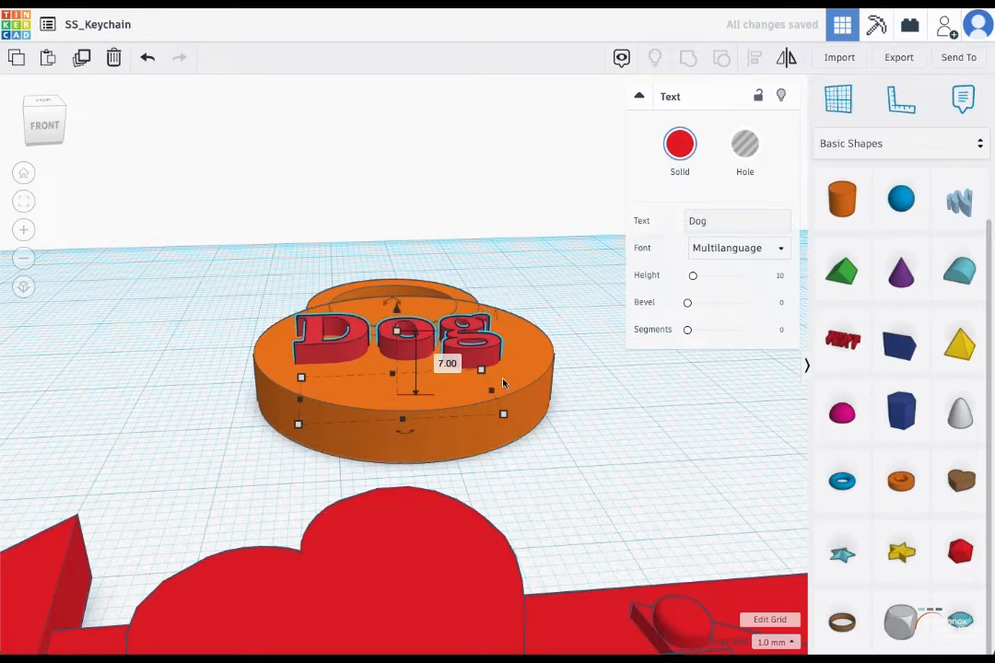
{"action": "left_click_drag", "start_coordinate": [396, 309], "coordinate": [395, 335]}
{"action": "right_click_drag", "start_coordinate": [524, 404], "coordinate": [504, 571]}
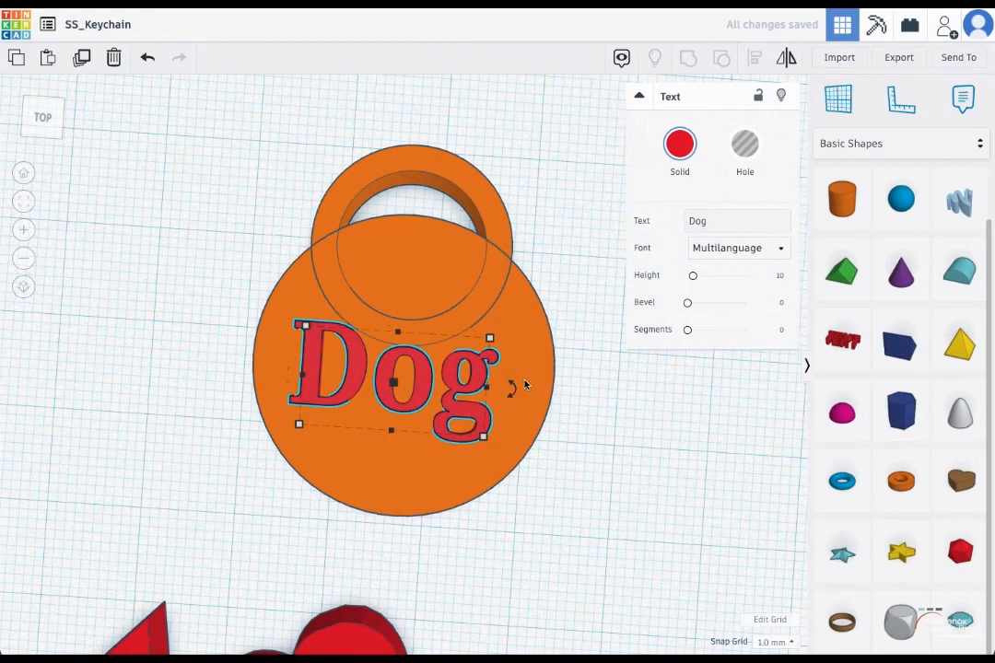
Place a Moustache shape from the Creatures & Characters collection on the workplane beside the keychain and pet tag
{"action": "scroll", "coordinate": [517, 355], "scroll_direction": "down", "scroll_amount": 5}
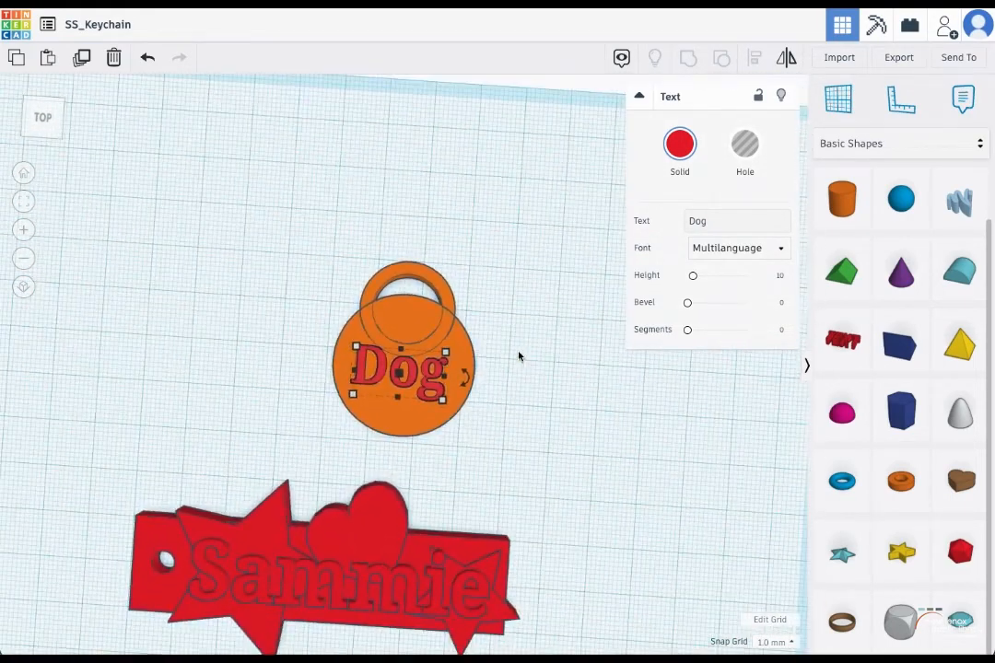
{"action": "scroll", "coordinate": [517, 356], "scroll_direction": "down", "scroll_amount": 3}
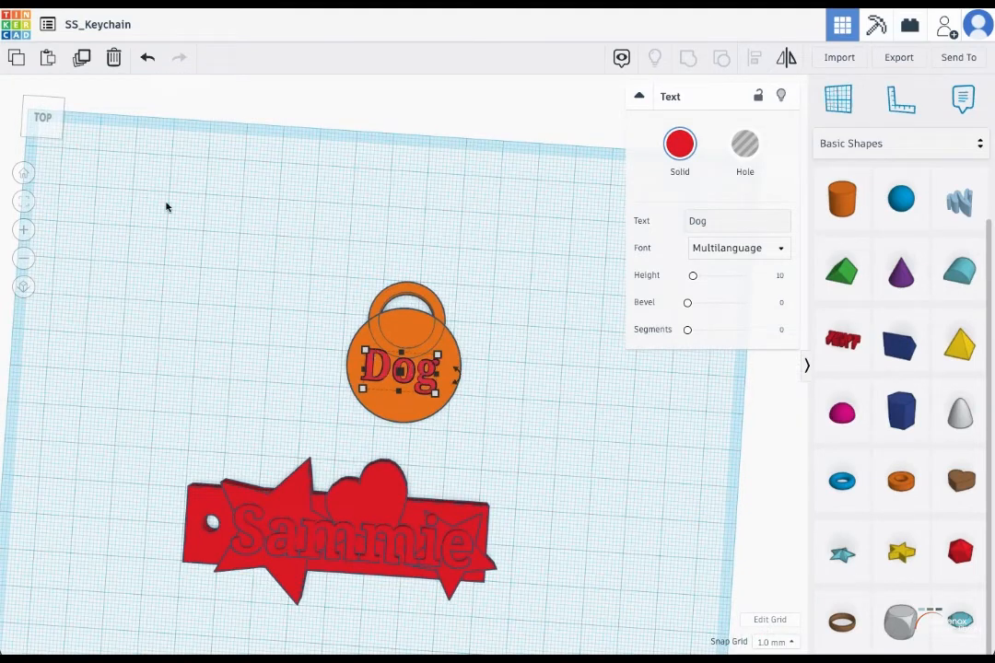
{"action": "left_click", "coordinate": [294, 498]}
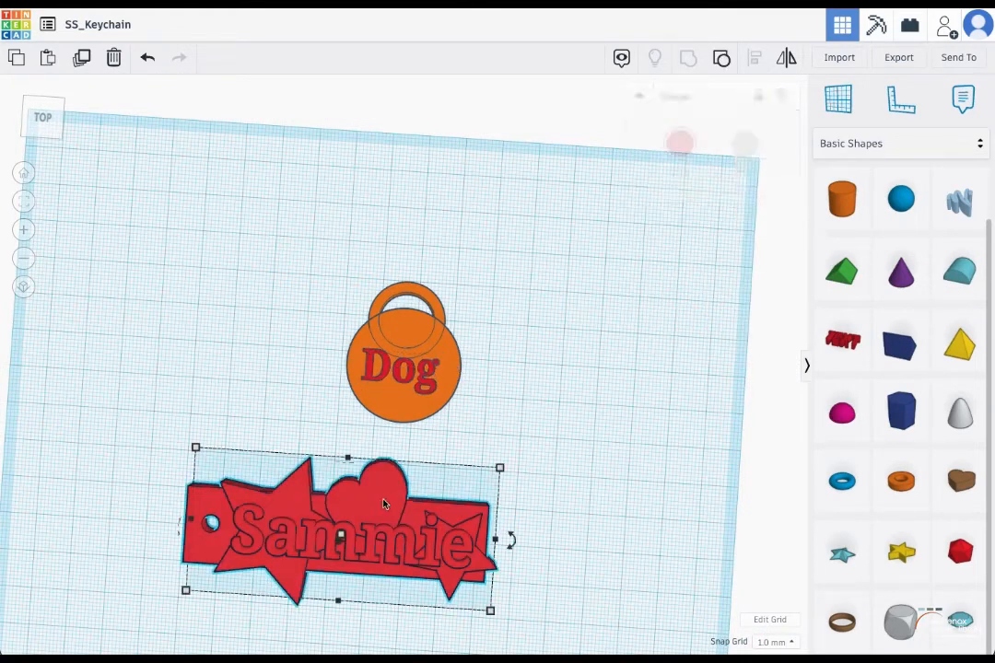
{"action": "left_click", "coordinate": [24, 201]}
{"action": "scroll", "coordinate": [668, 341], "scroll_direction": "down", "scroll_amount": 2}
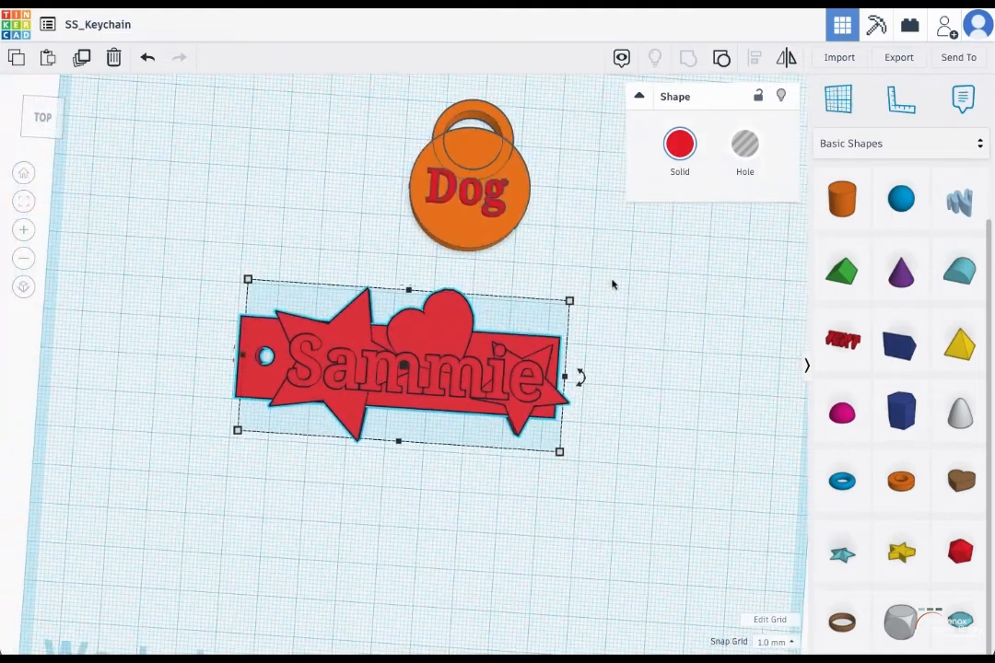
{"action": "left_click", "coordinate": [969, 147]}
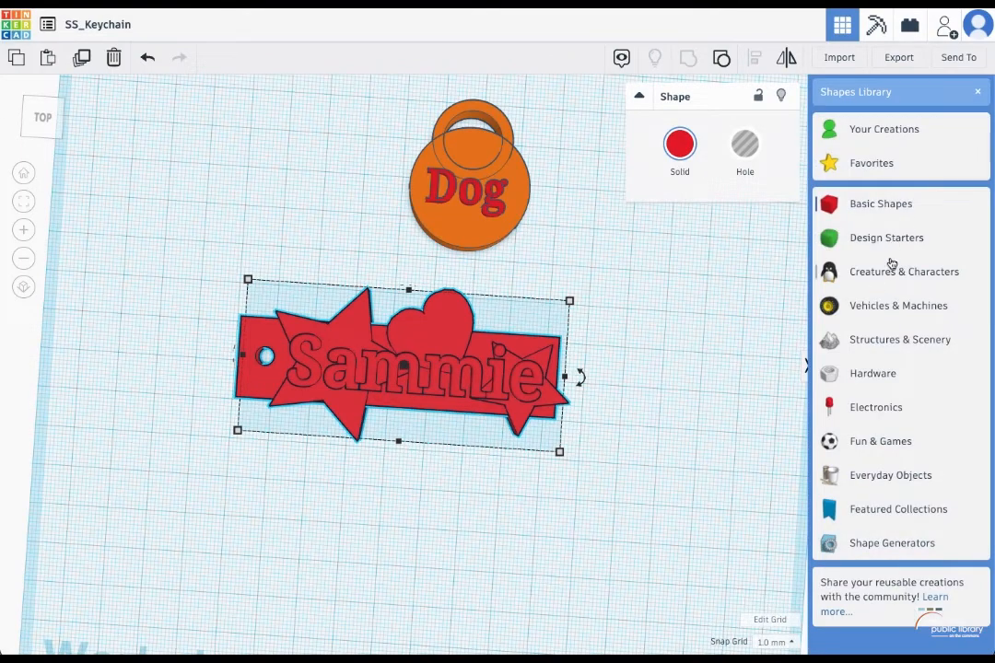
{"action": "left_click", "coordinate": [890, 271]}
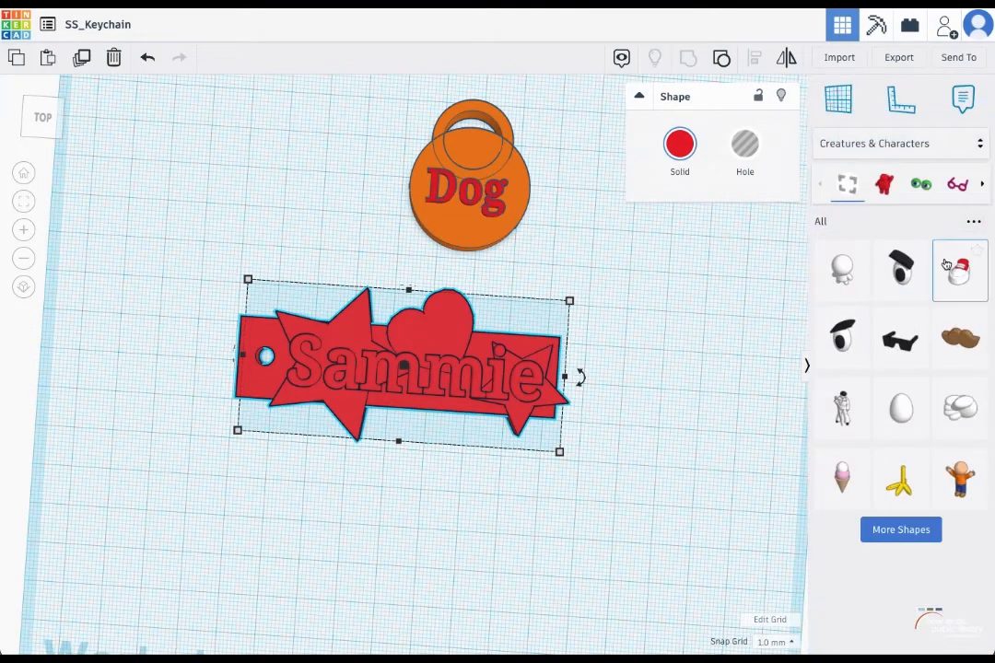
{"action": "mouse_move", "coordinate": [960, 337]}
{"action": "left_mouse_down"}
{"action": "mouse_move", "coordinate": [717, 386]}
{"action": "mouse_move", "coordinate": [675, 378]}
{"action": "left_mouse_up"}
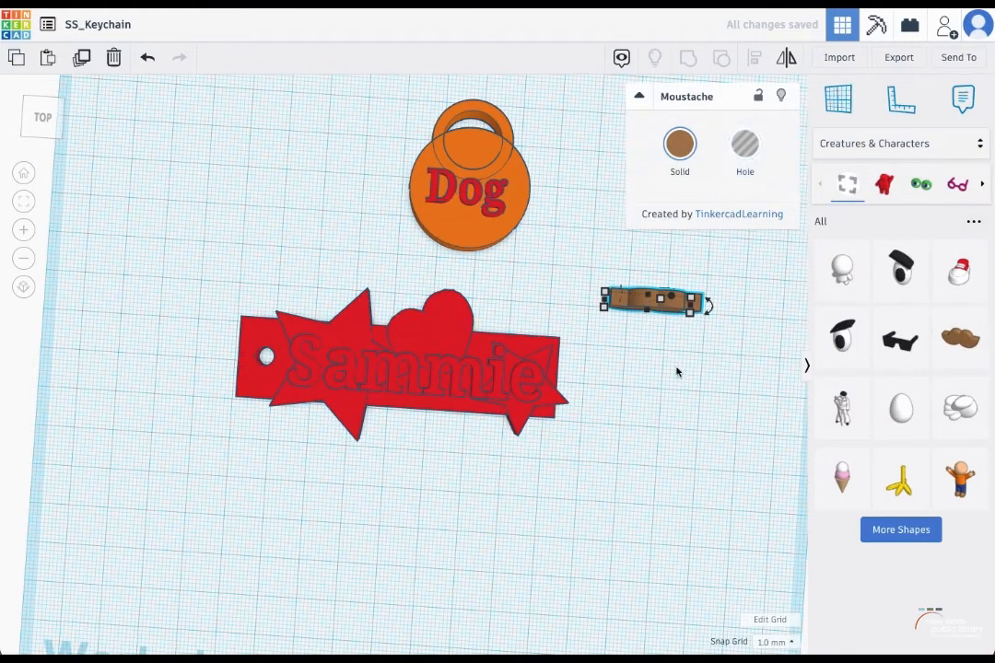
Rotate the moustache by -90° so it lies flat
{"action": "left_click", "coordinate": [25, 201]}
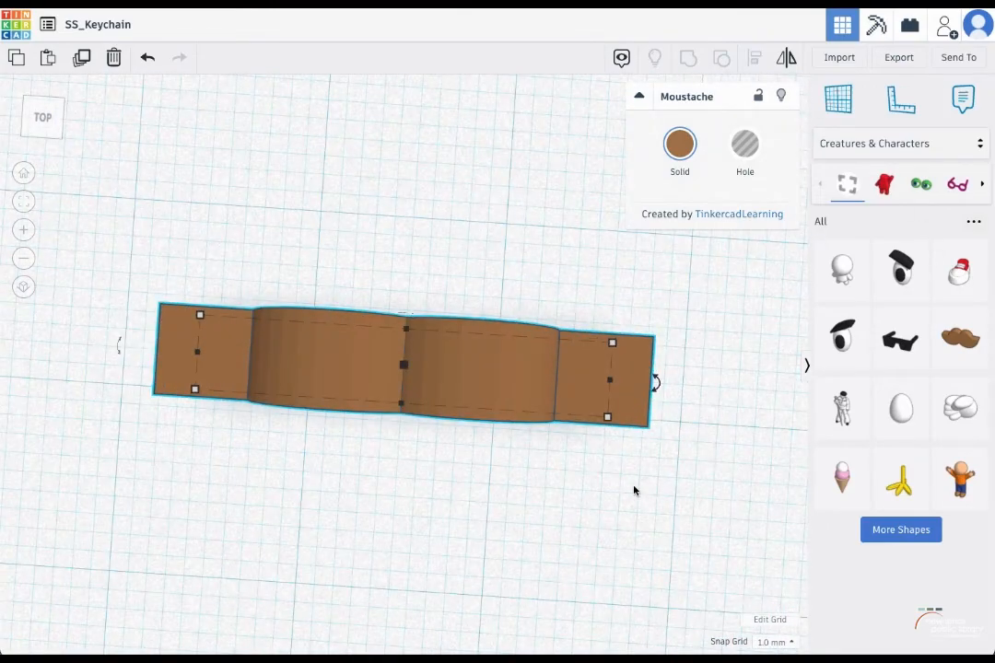
{"action": "right_click_drag", "start_coordinate": [634, 490], "coordinate": [618, 251]}
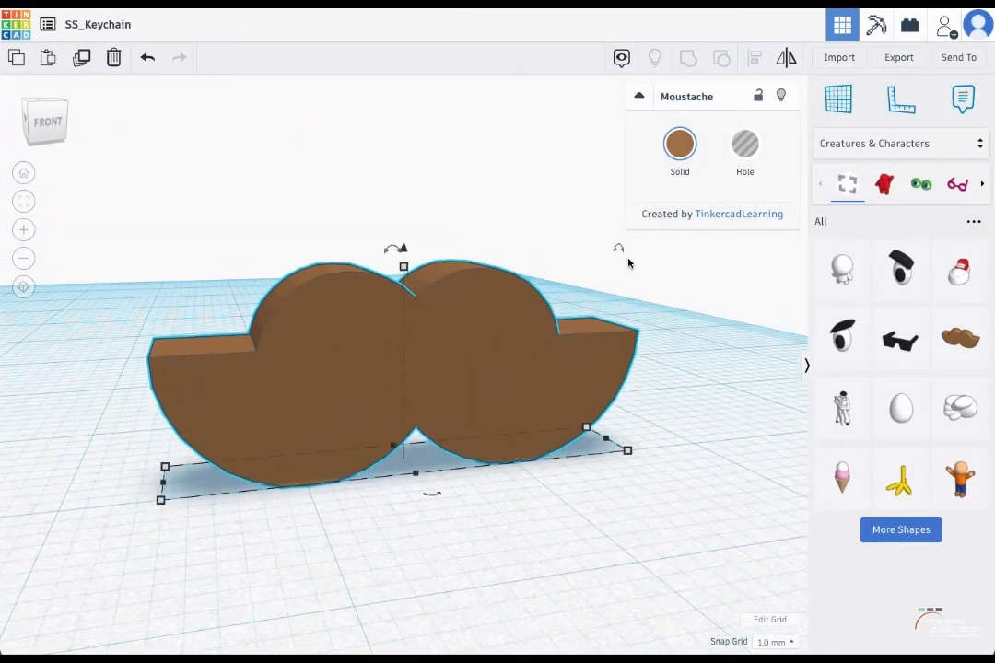
{"action": "mouse_move", "coordinate": [622, 251]}
{"action": "left_mouse_down"}
{"action": "mouse_move", "coordinate": [453, 298]}
{"action": "mouse_move", "coordinate": [465, 290]}
{"action": "mouse_move", "coordinate": [463, 299]}
{"action": "left_mouse_up"}
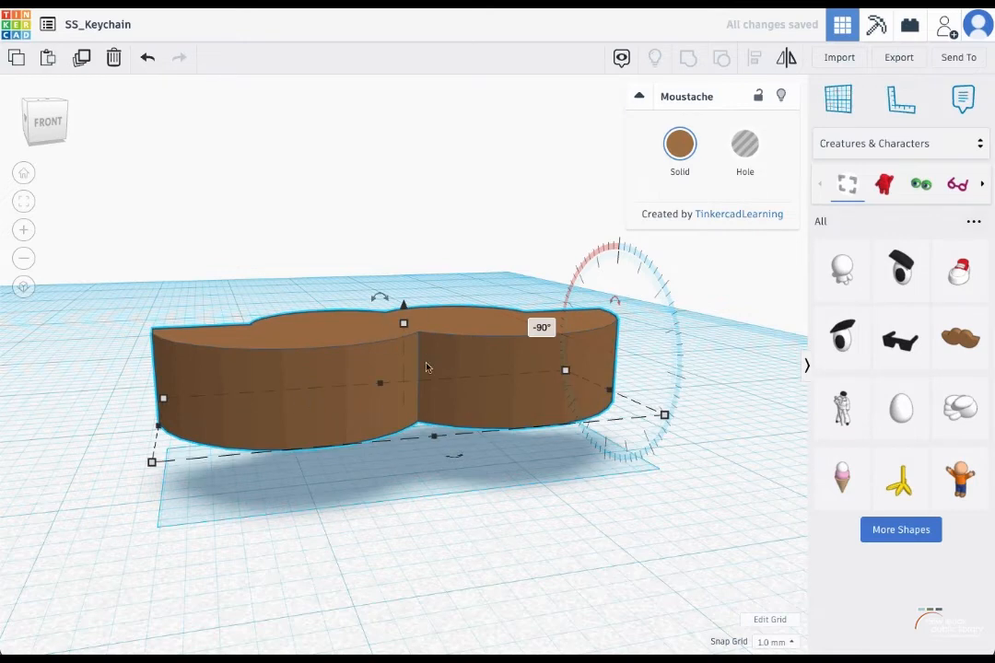
Set the moustache's elevation to 0 so it rests on the workplane
{"action": "left_click_drag", "start_coordinate": [403, 306], "coordinate": [403, 298]}
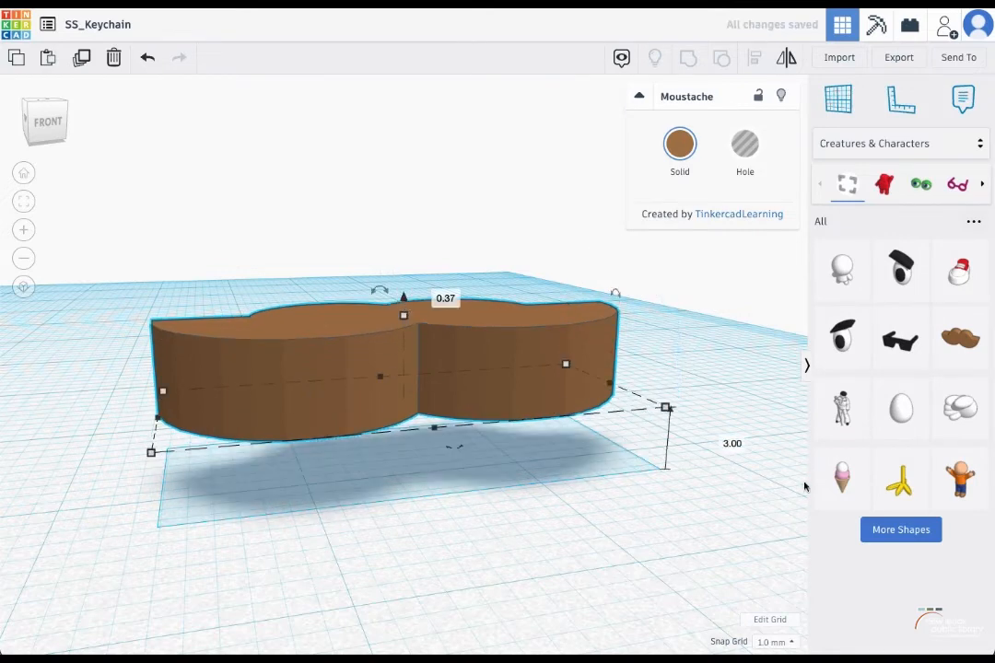
{"action": "left_click", "coordinate": [733, 445]}
{"action": "key", "text": "Return"}
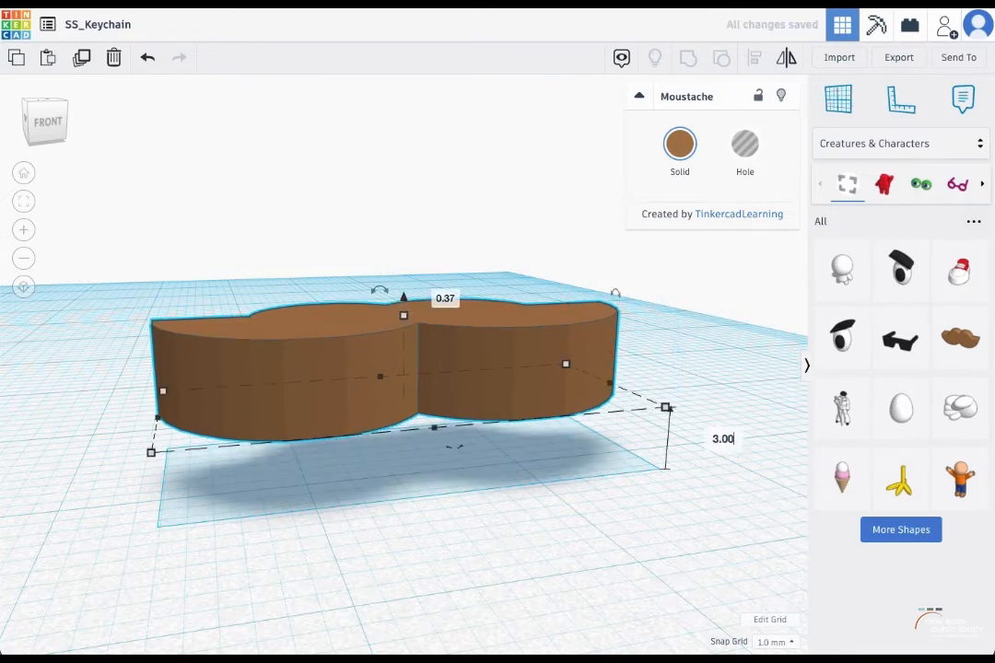
{"action": "left_click", "coordinate": [721, 440]}
{"action": "type", "text": "0"}
{"action": "key", "text": "Return"}
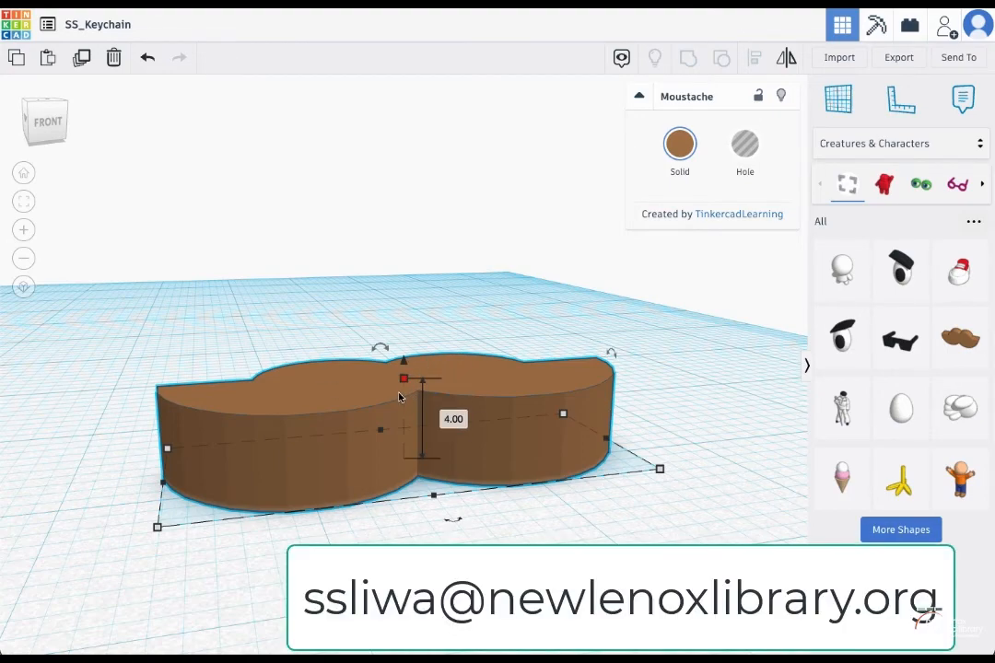
Enlarge the moustache from one corner and shift it about 11 mm toward the pet tag and keychain
{"action": "right_click_drag", "start_coordinate": [401, 400], "coordinate": [383, 458]}
{"action": "scroll", "coordinate": [383, 458], "scroll_direction": "down", "scroll_amount": 5}
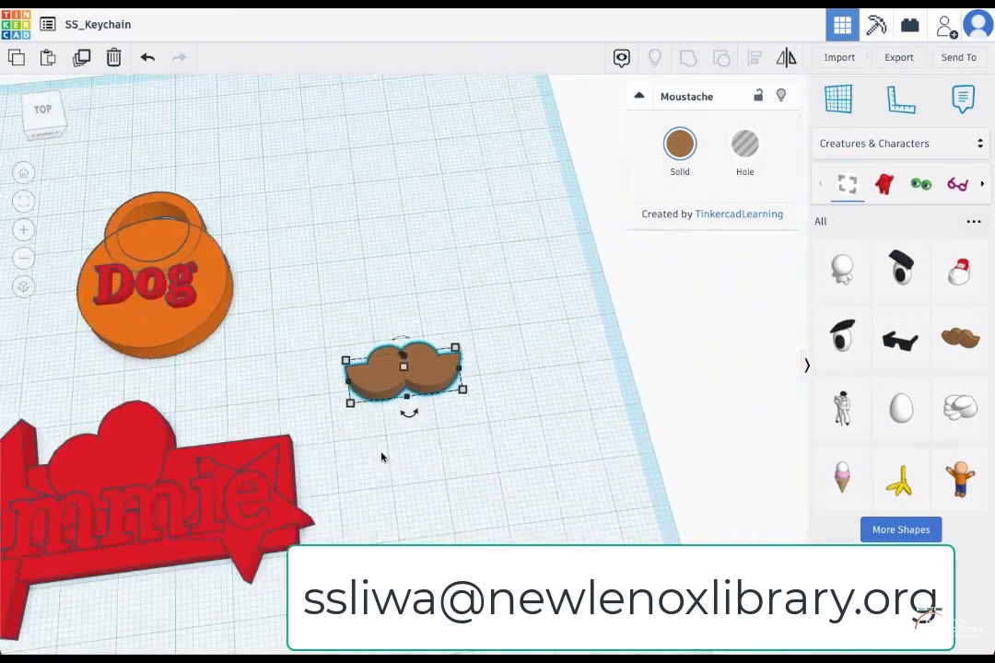
{"action": "scroll", "coordinate": [382, 455], "scroll_direction": "up", "scroll_amount": 2}
{"action": "left_click_drag", "start_coordinate": [485, 402], "coordinate": [695, 417]}
{"action": "left_click_drag", "start_coordinate": [602, 375], "coordinate": [521, 363]}
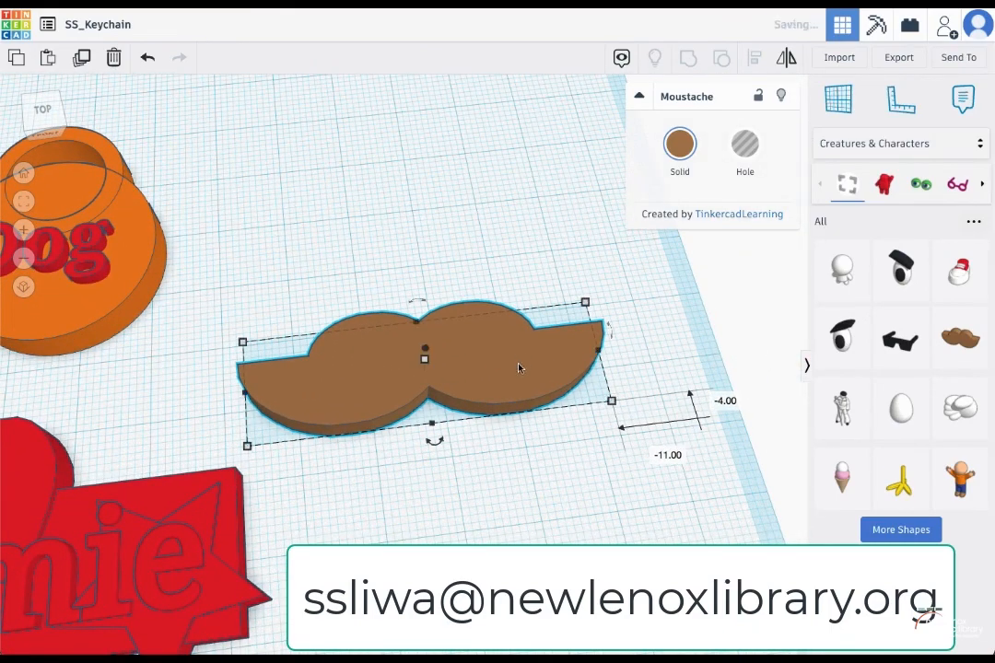
{"action": "left_click", "coordinate": [883, 142]}
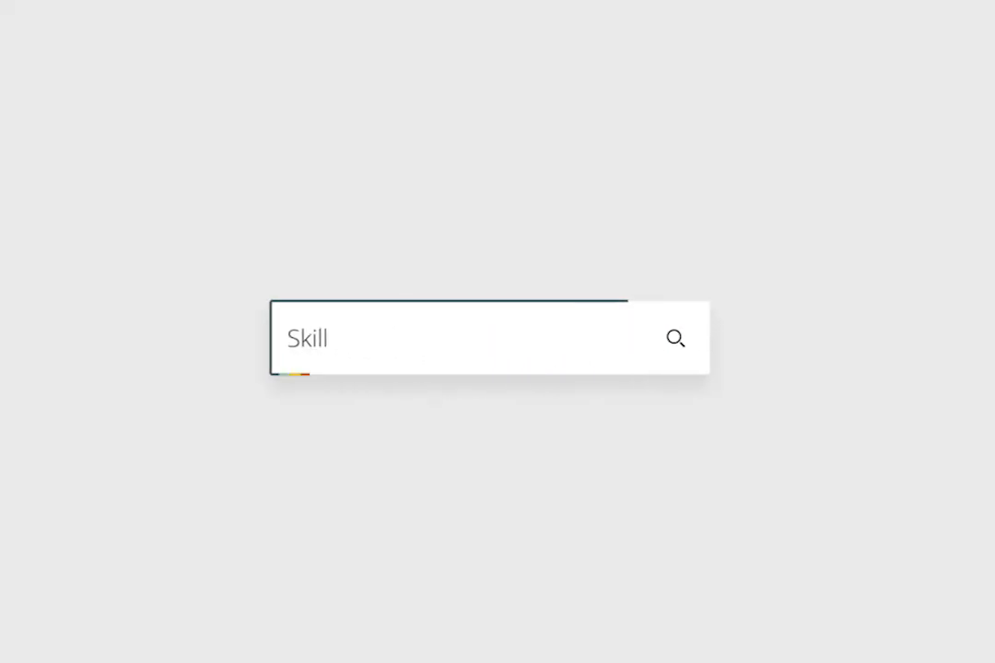